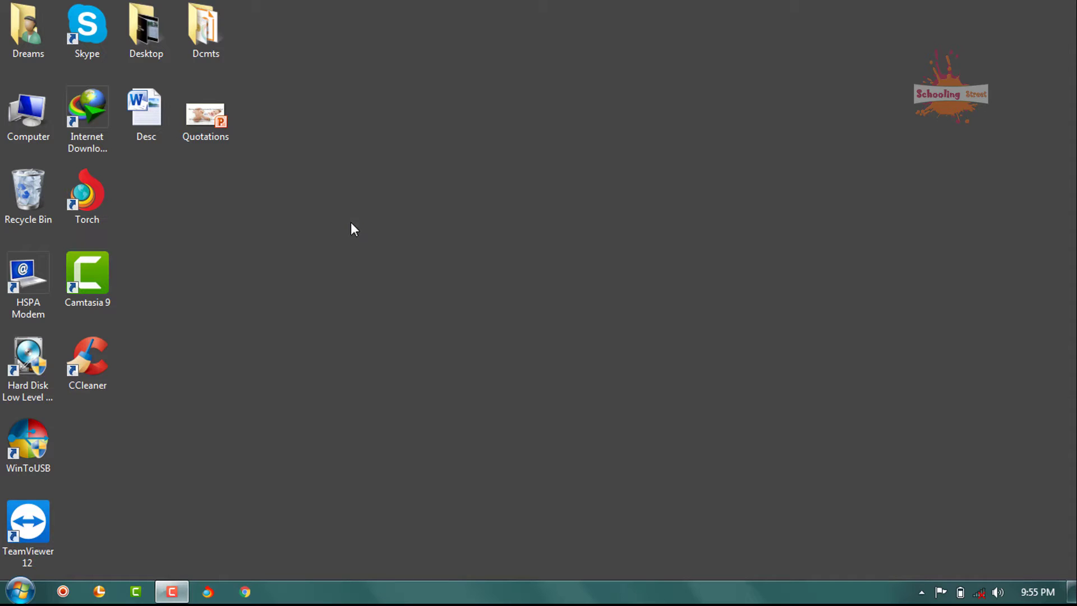
Open the Quotations presentation, browse slides 2 through 7, and return to slide 1.
{"action": "double_click", "coordinate": [222, 129]}
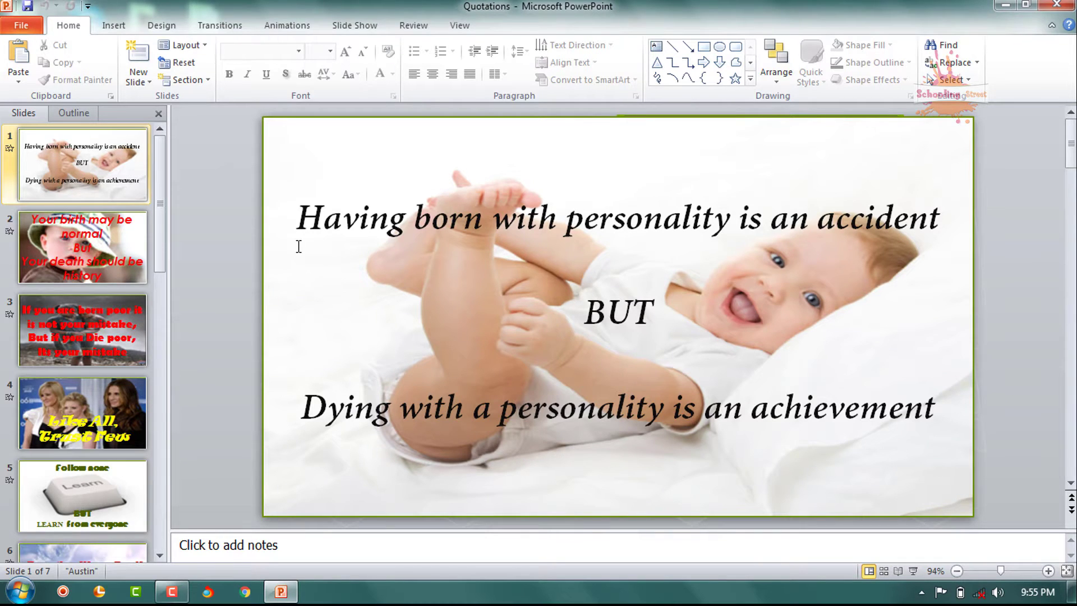
{"action": "left_click", "coordinate": [112, 234]}
{"action": "left_click", "coordinate": [117, 332]}
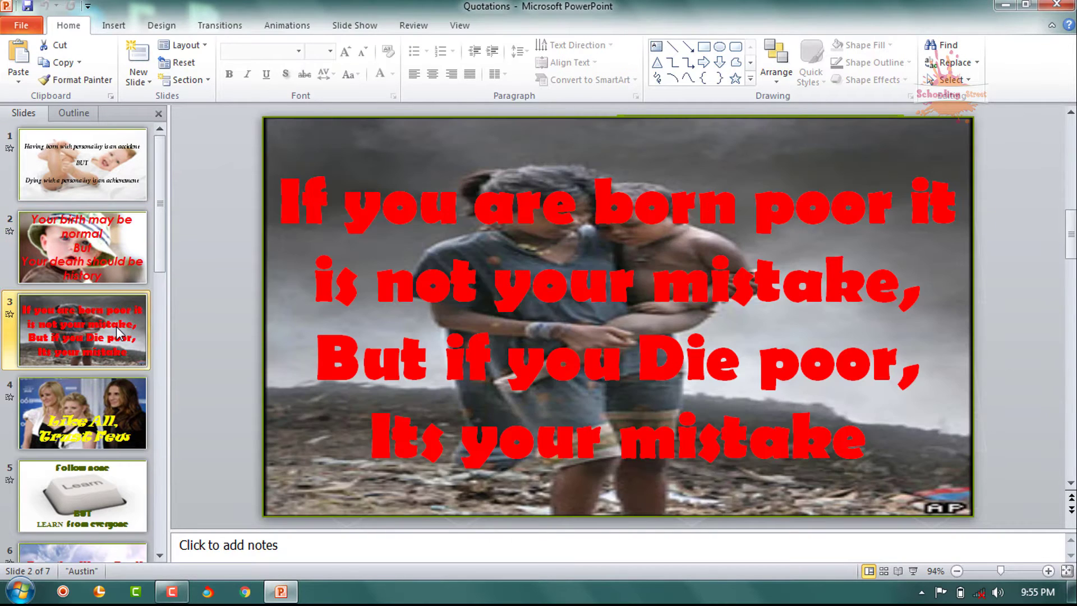
{"action": "left_click", "coordinate": [113, 406]}
{"action": "left_click", "coordinate": [112, 480]}
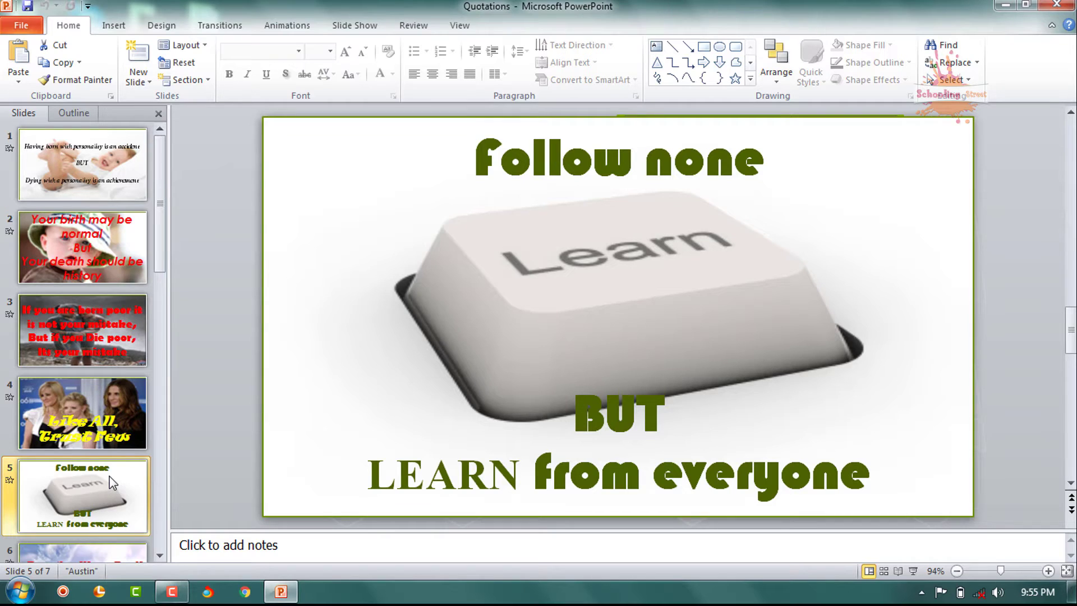
{"action": "scroll", "coordinate": [113, 481], "scroll_direction": "down", "scroll_amount": 3}
{"action": "left_click", "coordinate": [113, 482]}
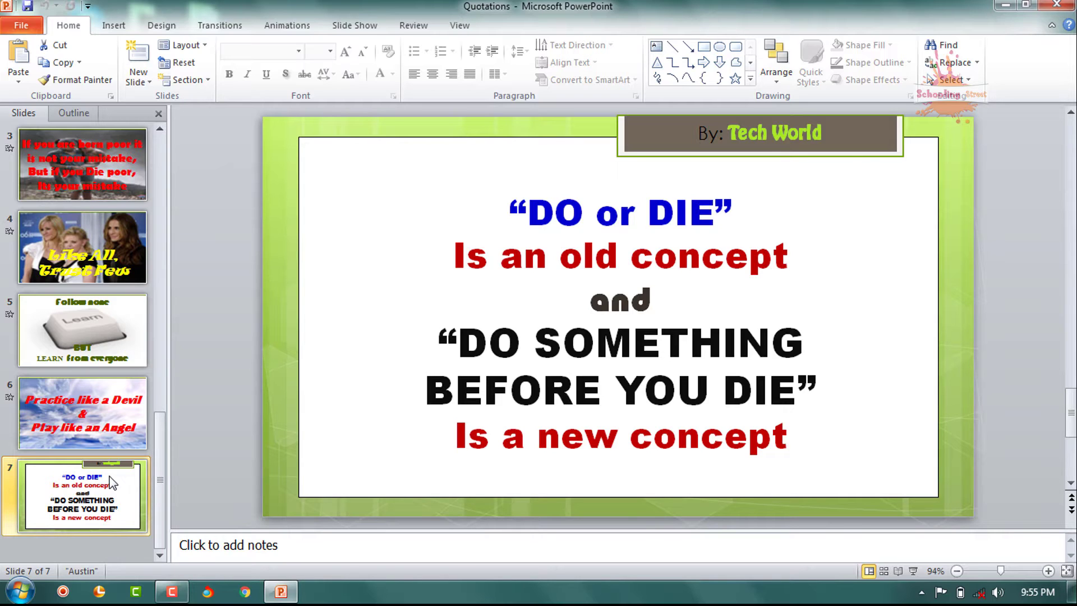
{"action": "scroll", "coordinate": [92, 187], "scroll_direction": "up", "scroll_amount": 3}
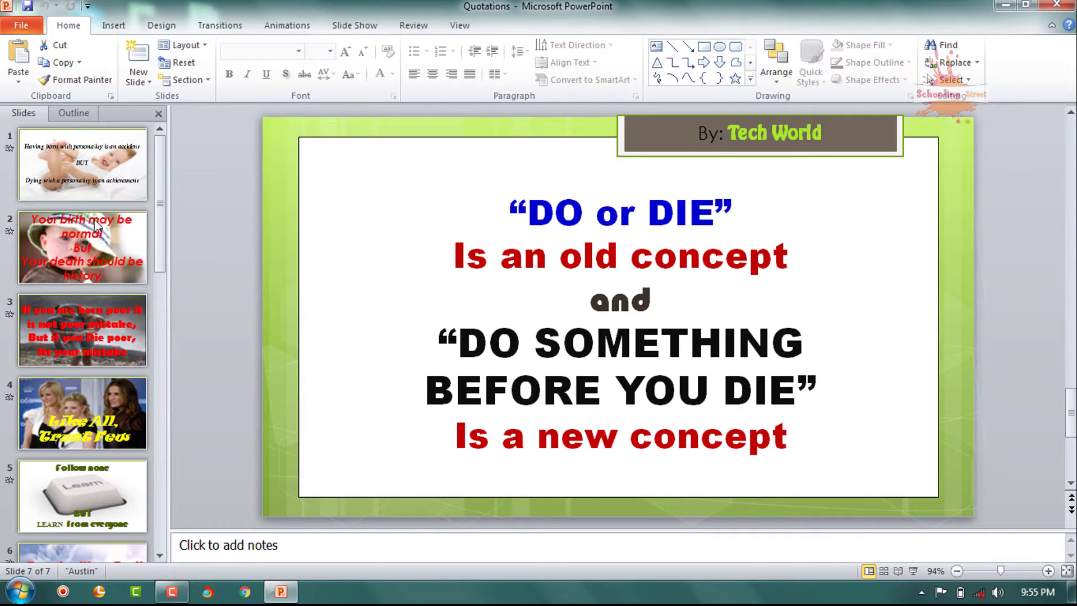
{"action": "left_click", "coordinate": [93, 189]}
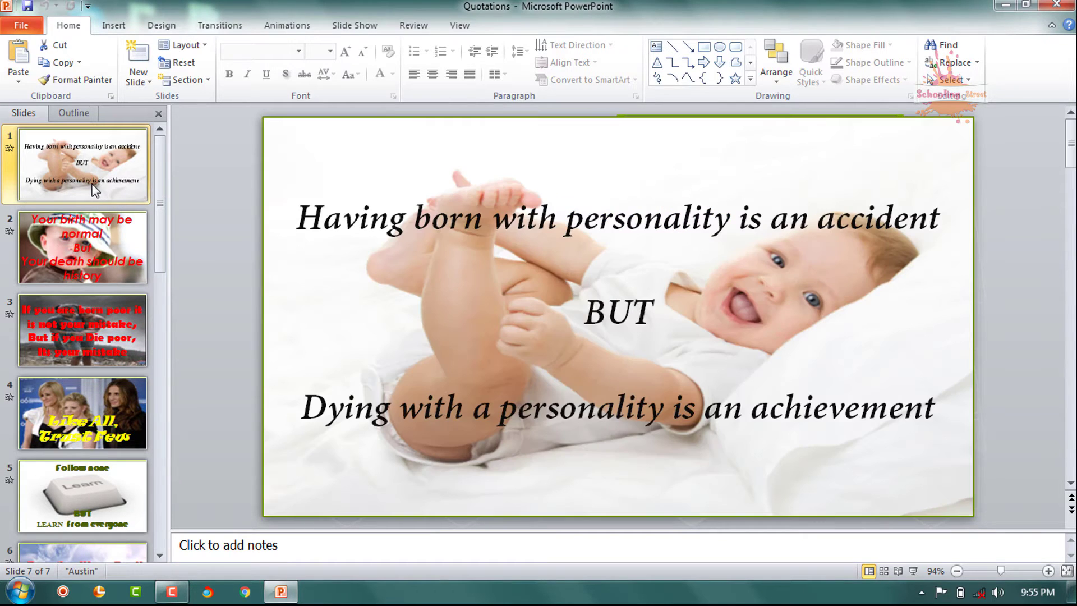
Start Save As with the Desktop as the location and 'video' as the file name.
{"action": "left_click", "coordinate": [35, 32]}
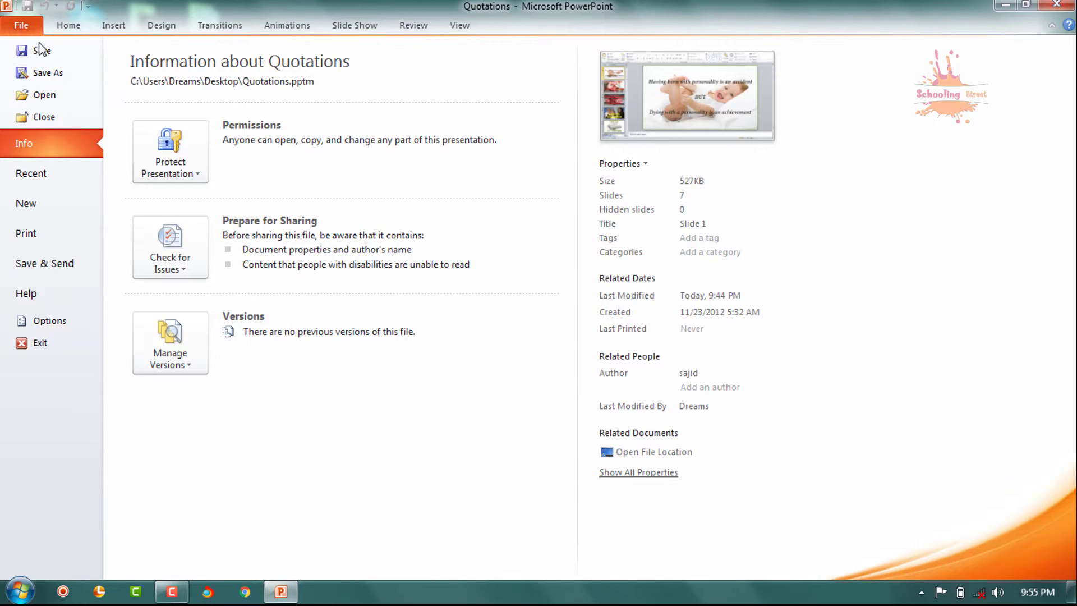
{"action": "left_click", "coordinate": [47, 72]}
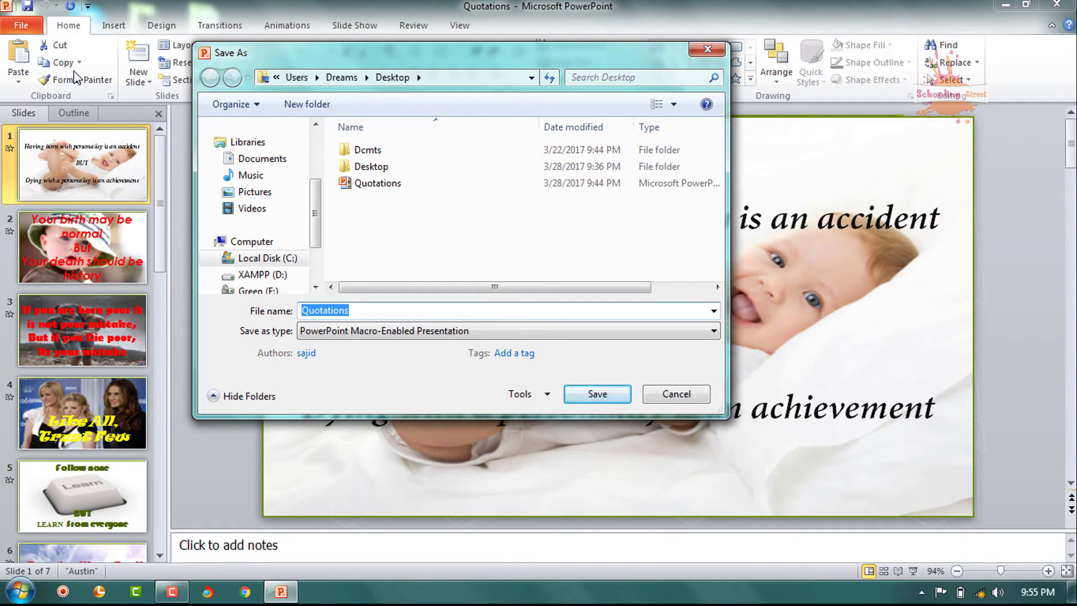
{"action": "mouse_move", "coordinate": [261, 210]}
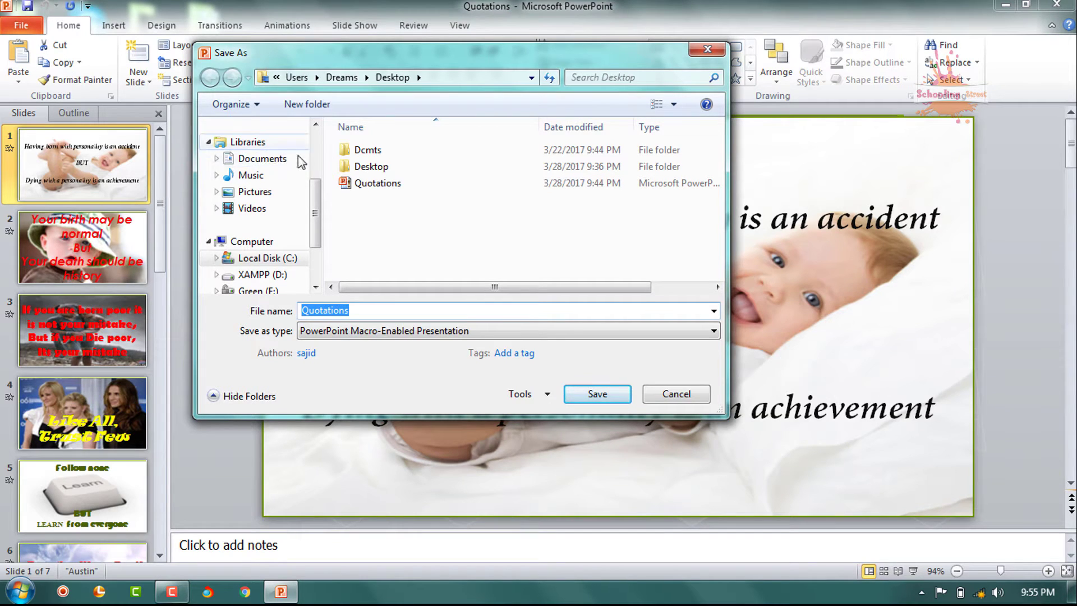
{"action": "scroll", "coordinate": [319, 165], "scroll_direction": "up", "scroll_amount": 2}
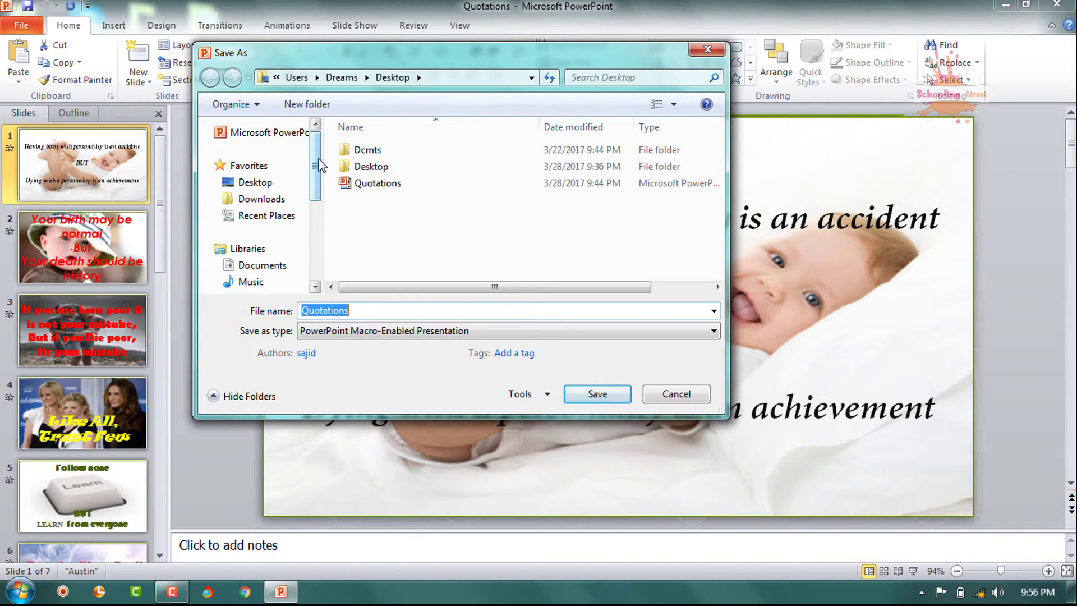
{"action": "left_click", "coordinate": [290, 183]}
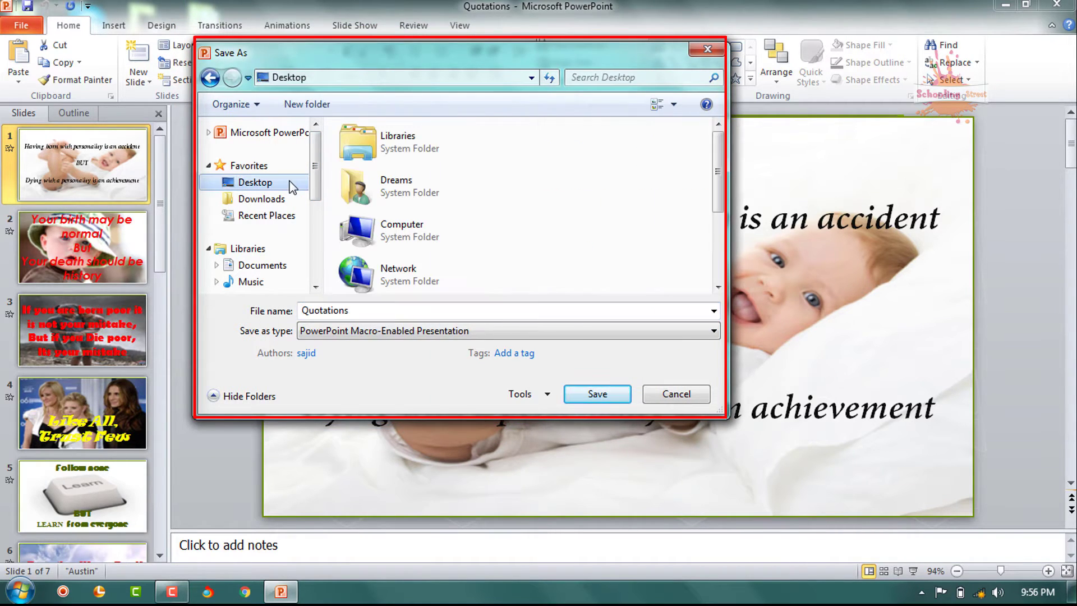
{"action": "double_click", "coordinate": [402, 310]}
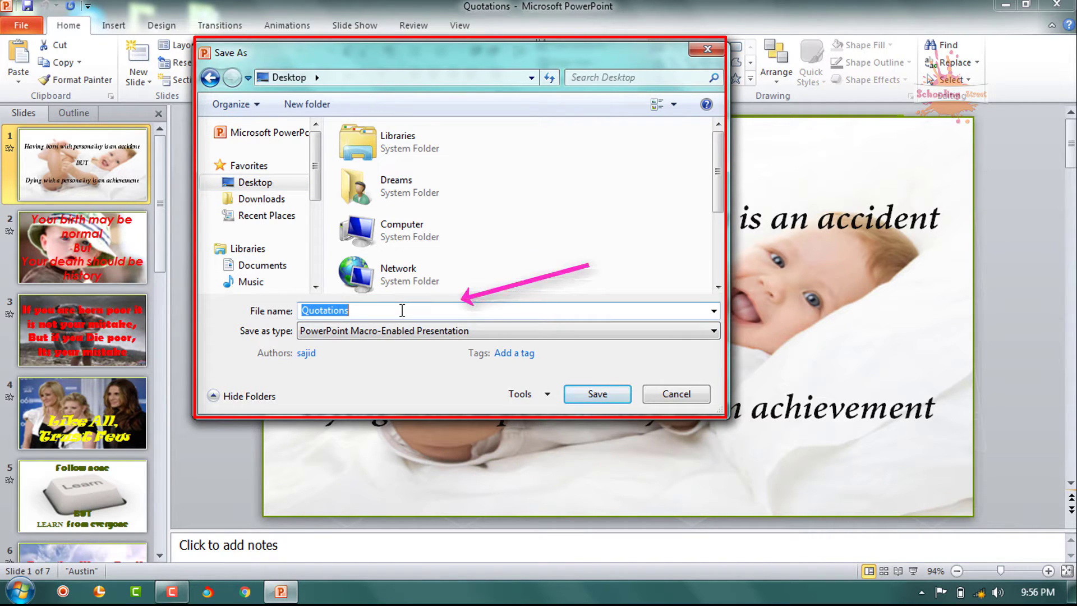
{"action": "type", "text": "\"E:\\Motivation\\PRESENTATION\\sam994.pptm\""}
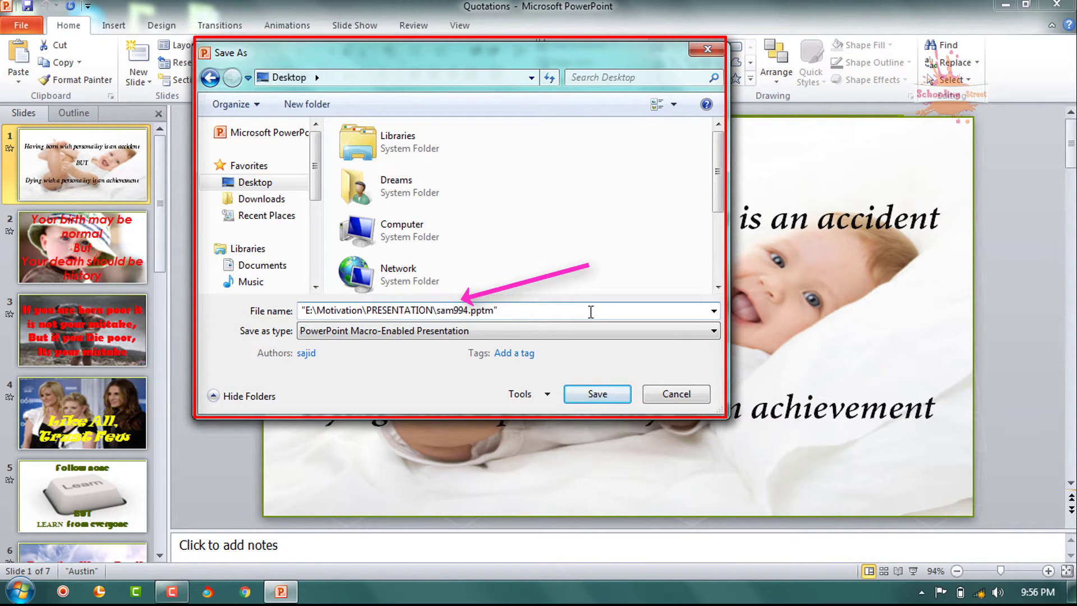
{"action": "double_click", "coordinate": [591, 311]}
{"action": "type", "text": "vide"}
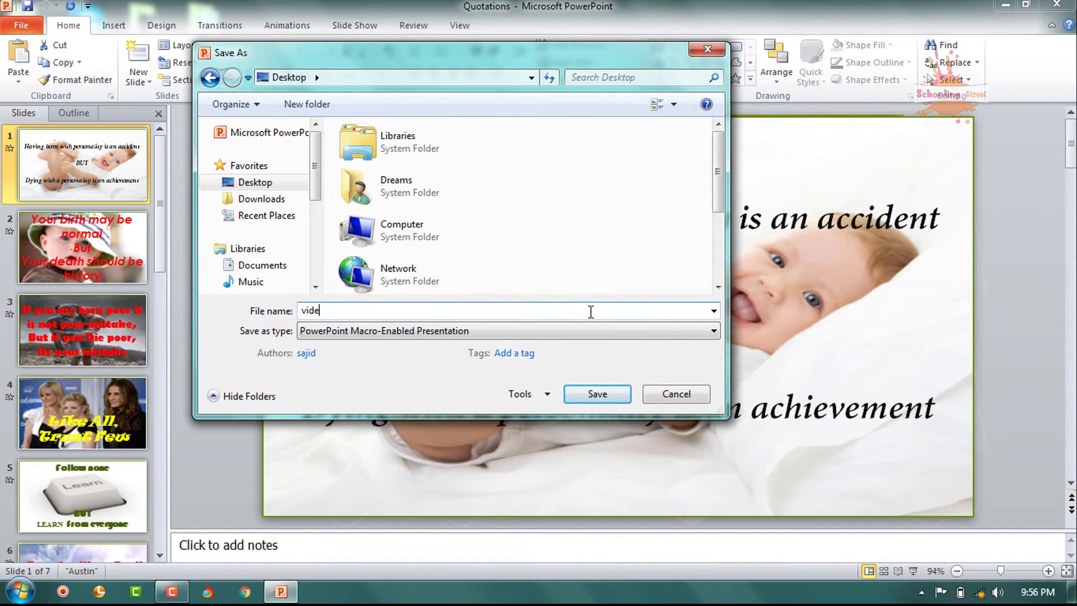
{"action": "type", "text": "o"}
Save the presentation as Windows Media Video, producing video.wmv on the Desktop.
{"action": "left_click", "coordinate": [684, 329]}
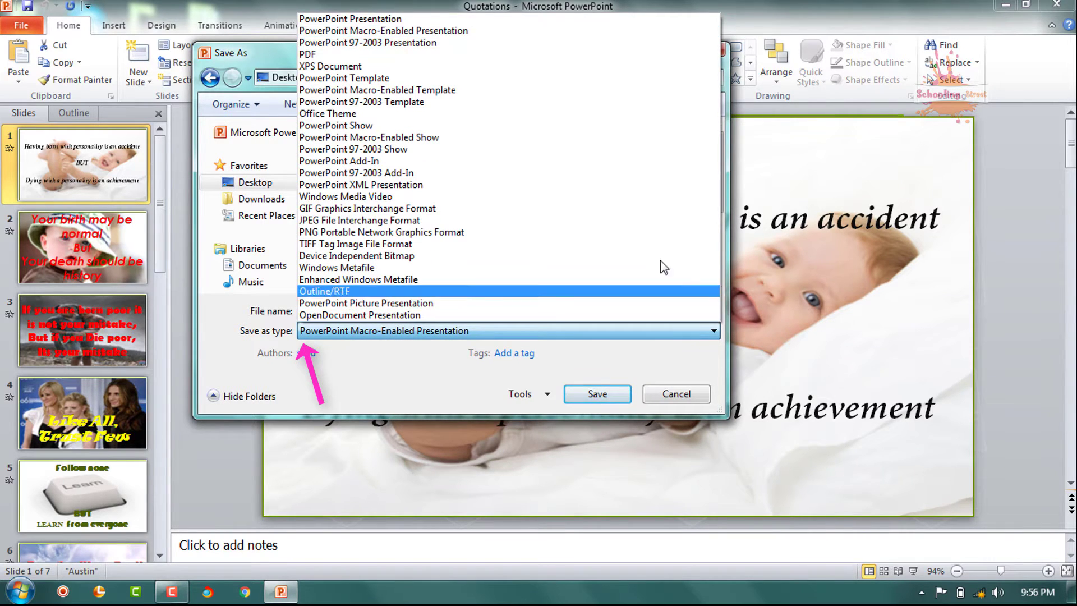
{"action": "left_click", "coordinate": [634, 196]}
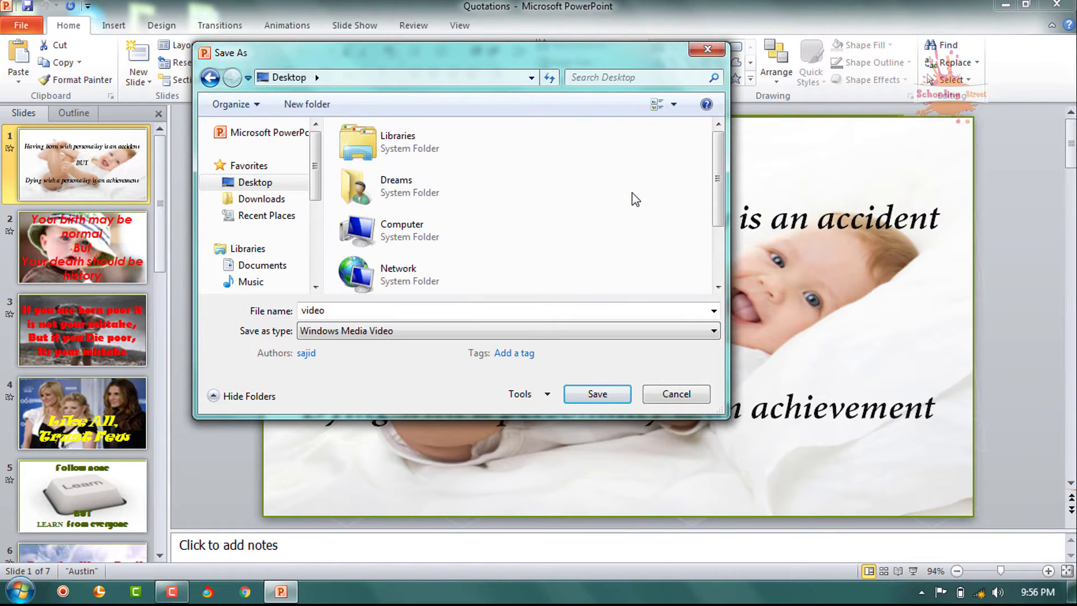
{"action": "left_click", "coordinate": [615, 394]}
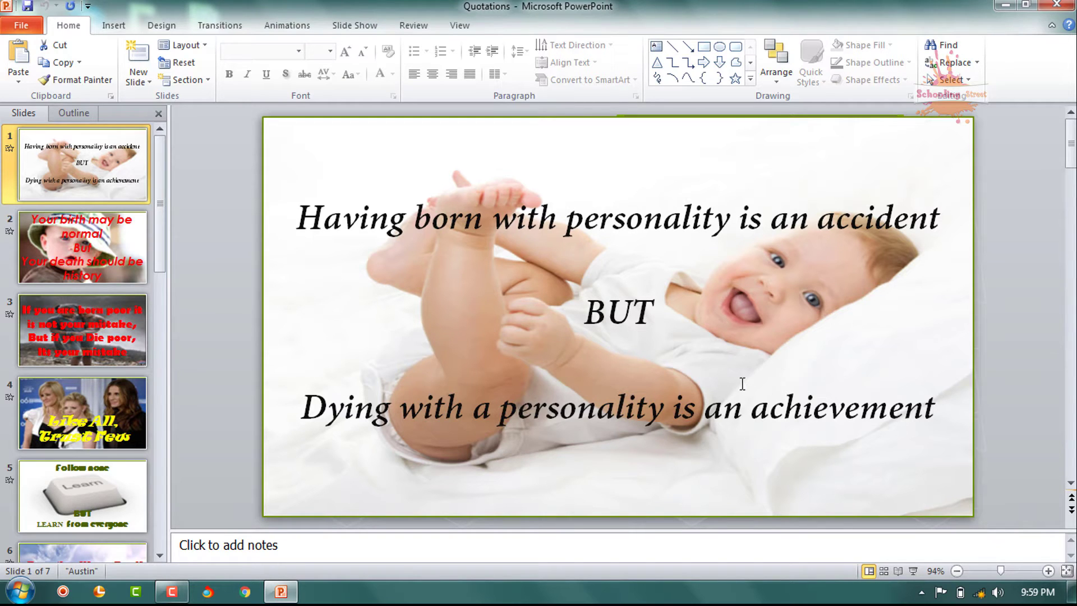
Minimize PowerPoint, move the video file to the desktop centre, check its details, and play it.
{"action": "left_click", "coordinate": [1008, 5]}
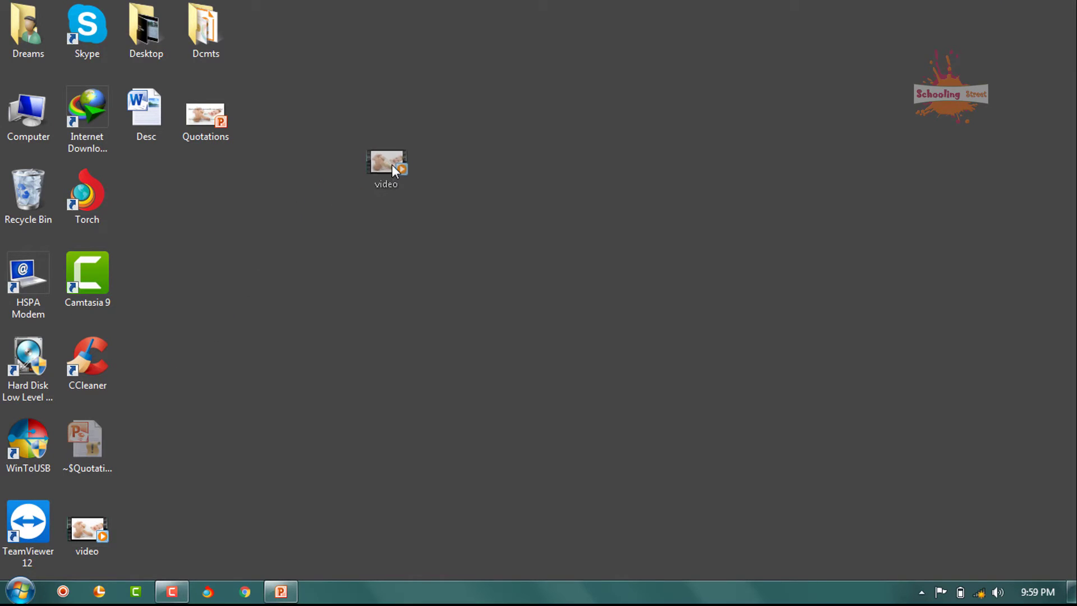
{"action": "left_click_drag", "start_coordinate": [208, 319], "coordinate": [393, 162]}
{"action": "left_click", "coordinate": [481, 225]}
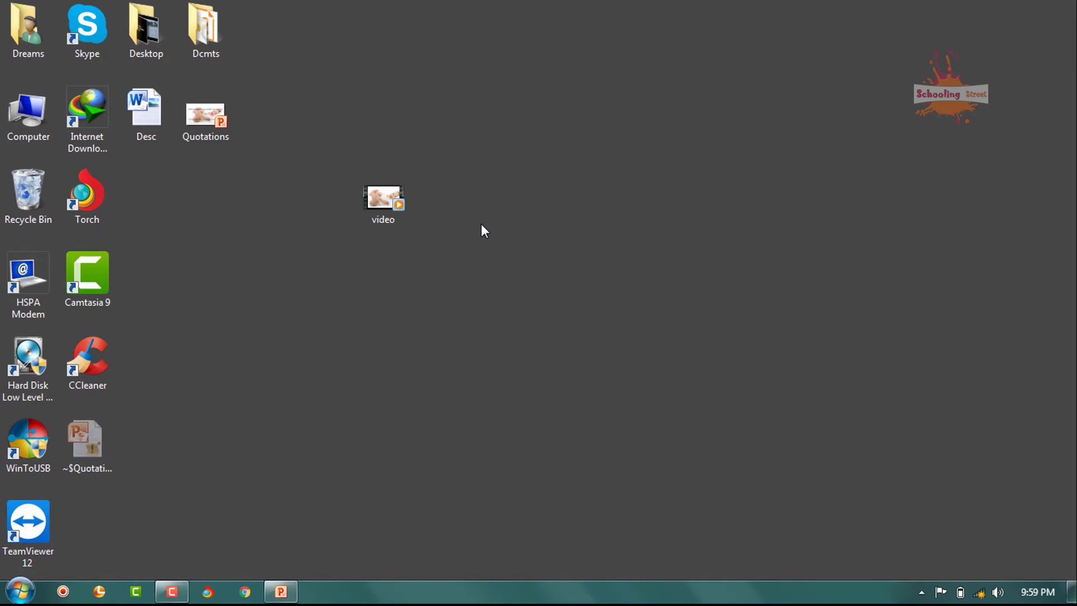
{"action": "left_click", "coordinate": [398, 206]}
{"action": "mouse_move", "coordinate": [384, 199]}
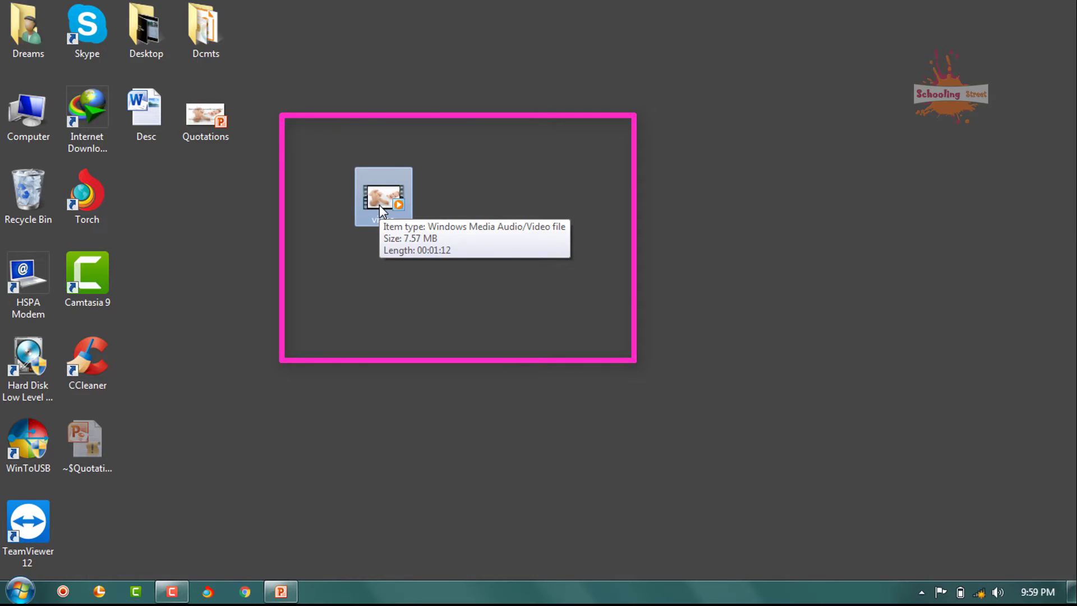
{"action": "double_click", "coordinate": [379, 204]}
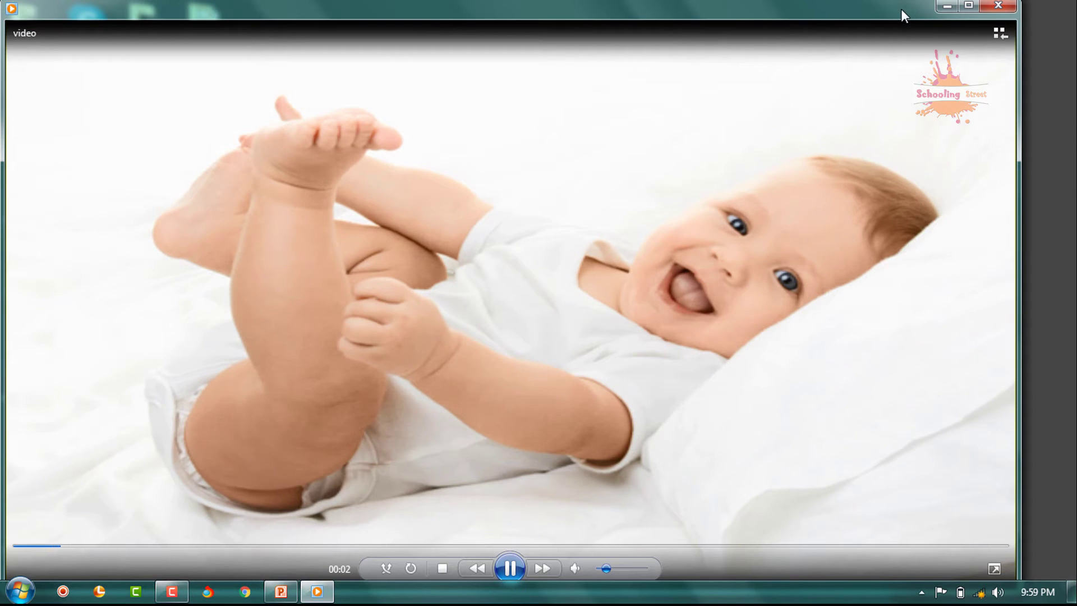
Maximize Windows Media Player to watch the video, then close the player.
{"action": "double_click", "coordinate": [897, 8]}
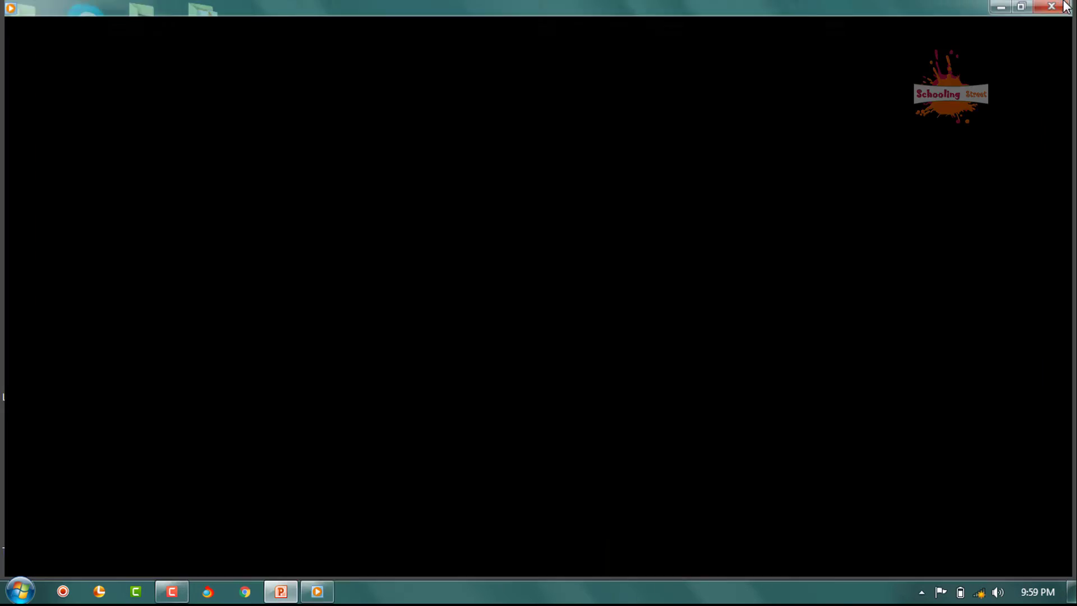
{"action": "left_click", "coordinate": [1064, 5]}
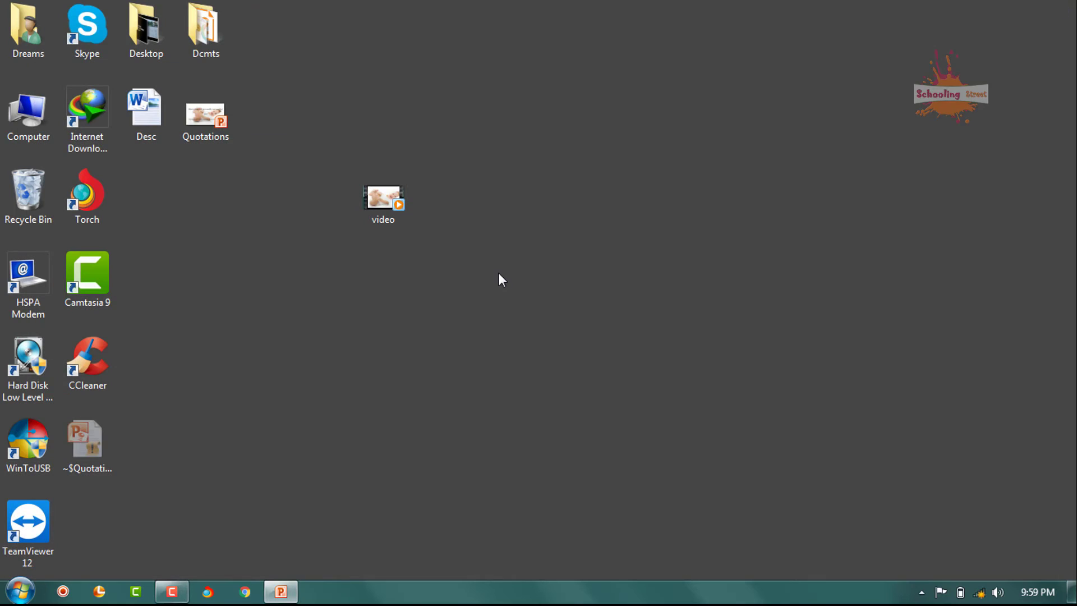
Restore PowerPoint and start Save As to the Desktop with the file name 'pdf'.
{"action": "left_click", "coordinate": [283, 593]}
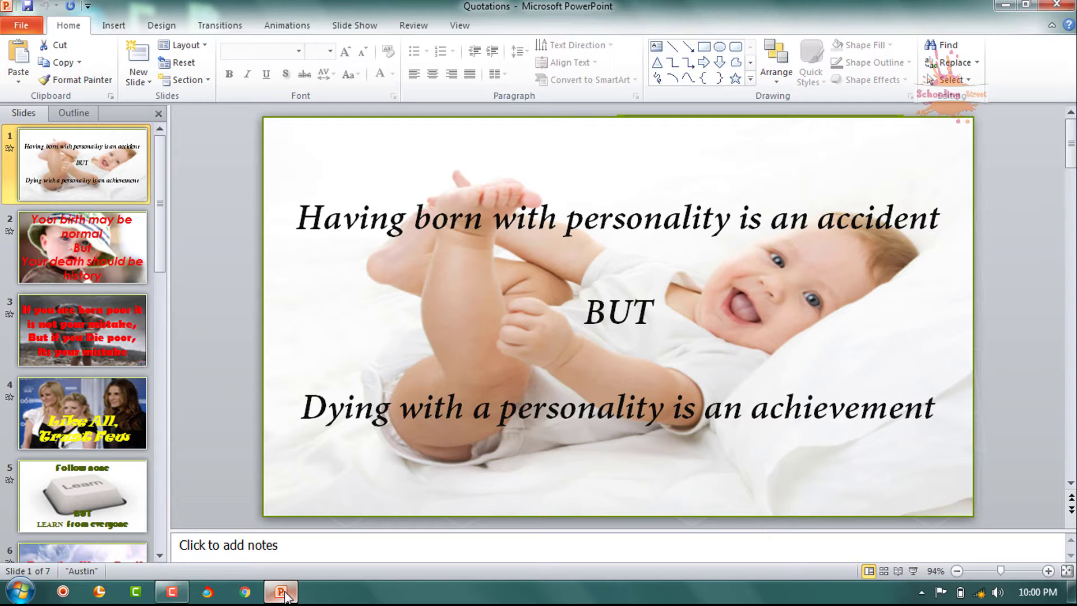
{"action": "left_click", "coordinate": [29, 24]}
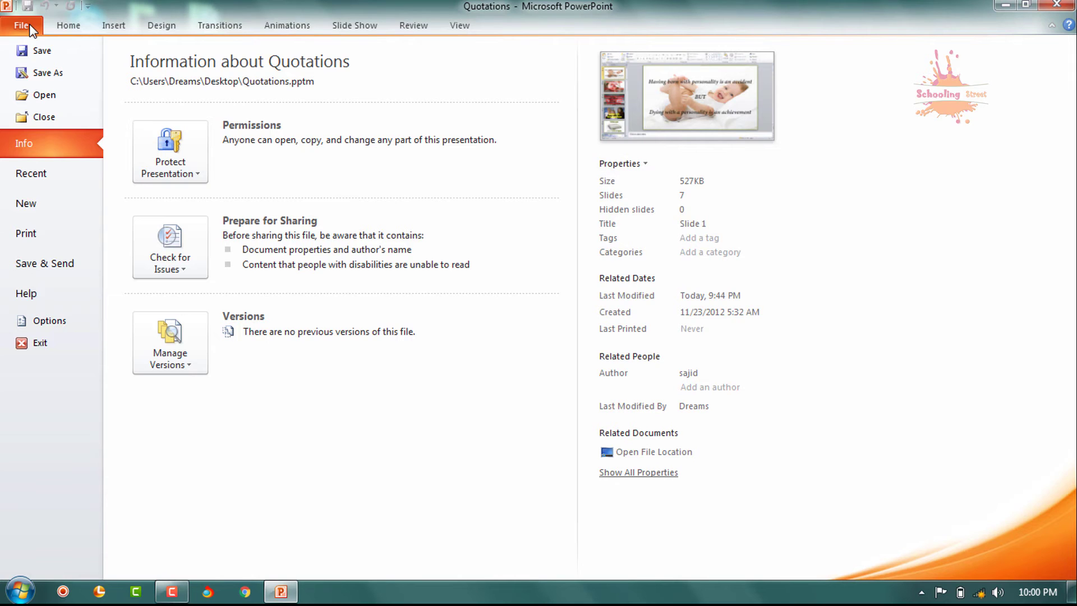
{"action": "left_click", "coordinate": [45, 73]}
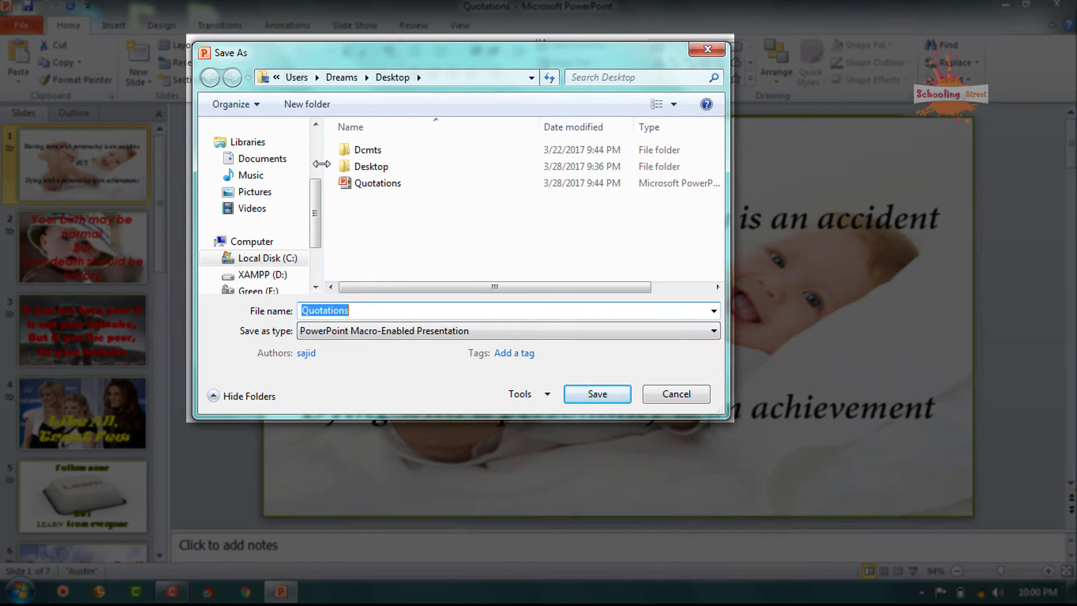
{"action": "left_click", "coordinate": [315, 162]}
{"action": "left_click", "coordinate": [255, 182]}
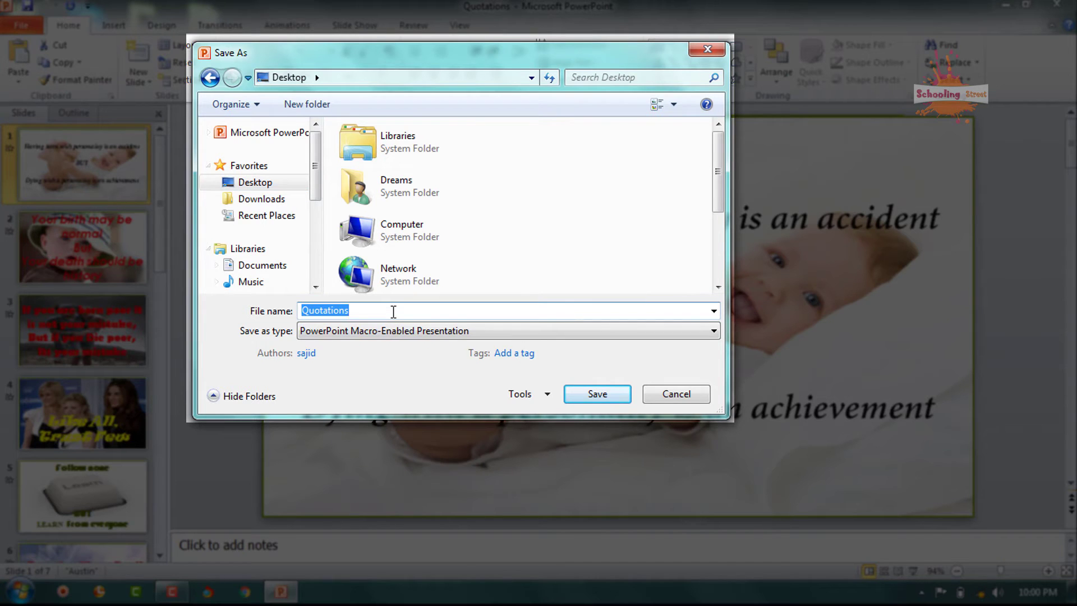
{"action": "type", "text": "pdf"}
Publish the presentation as pdf.pdf on the Desktop, opening it after publishing.
{"action": "left_click", "coordinate": [503, 334]}
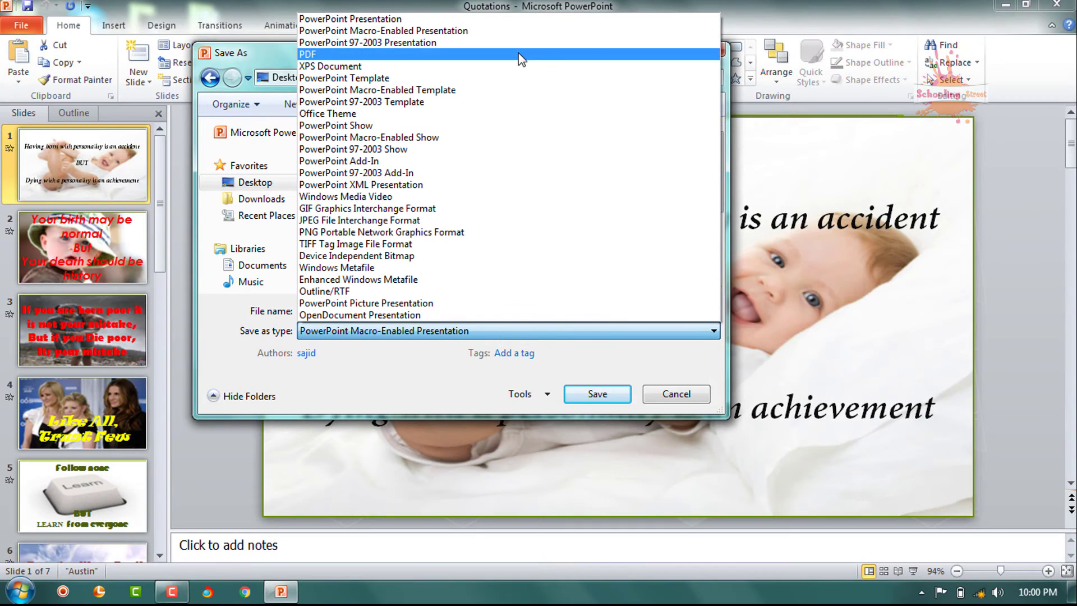
{"action": "left_click", "coordinate": [520, 56]}
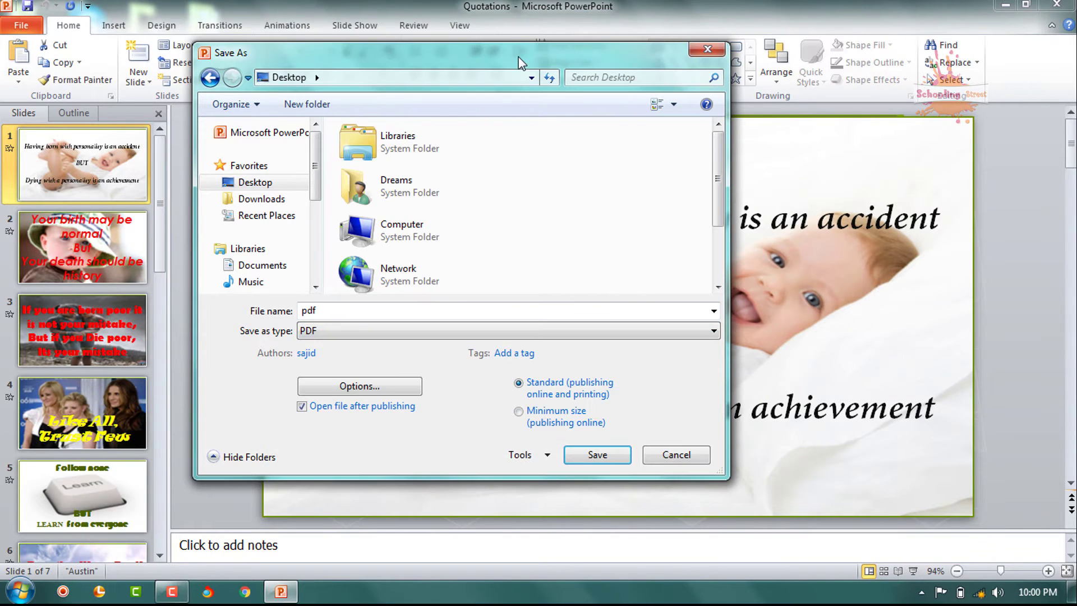
{"action": "left_click", "coordinate": [627, 457]}
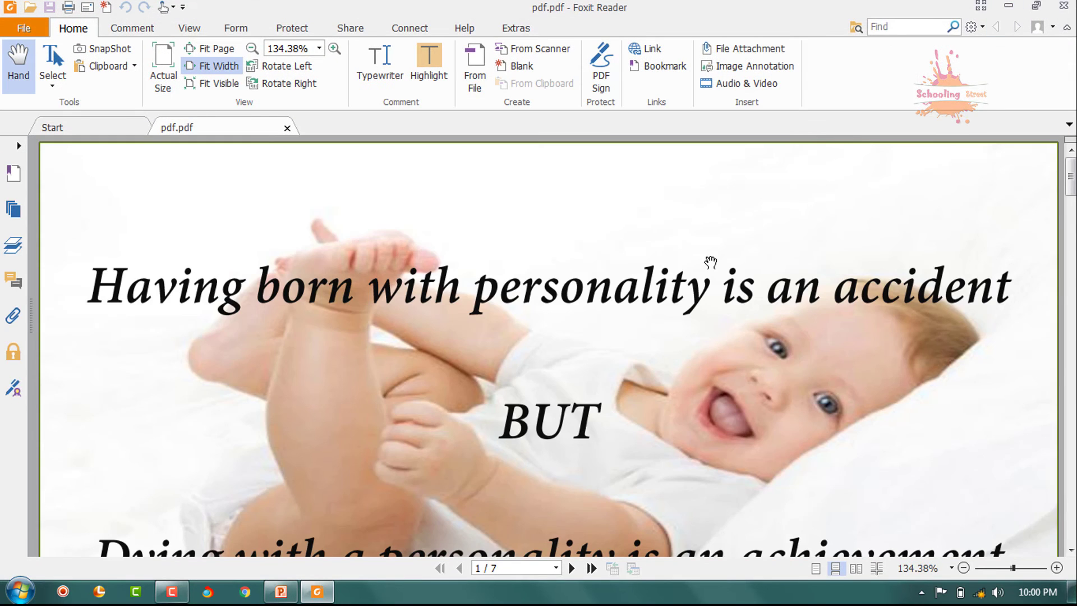
{"action": "left_click", "coordinate": [252, 49]}
{"action": "left_click", "coordinate": [252, 50]}
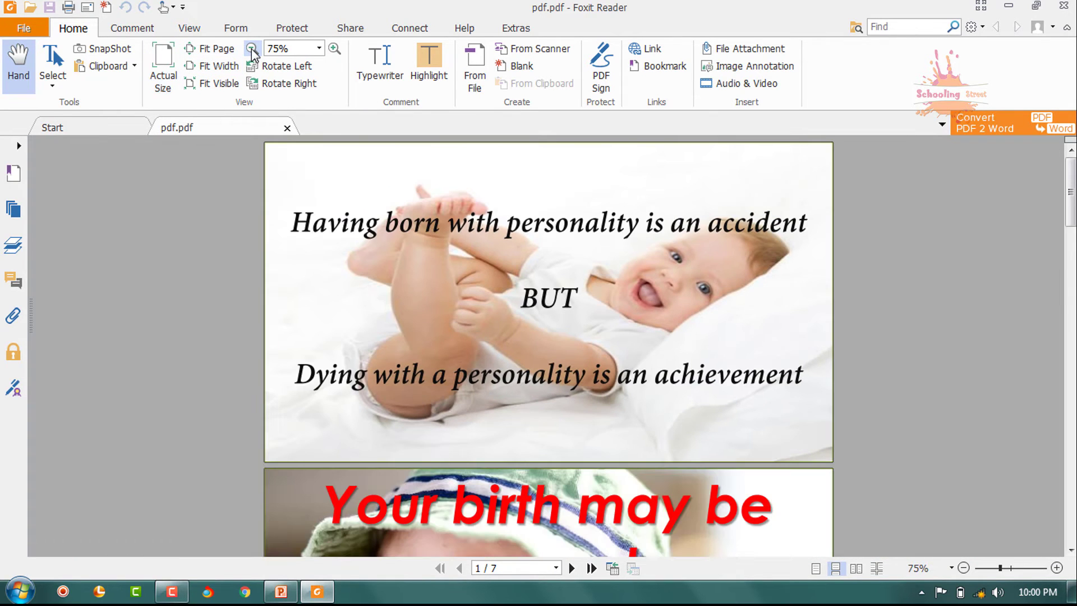
{"action": "scroll", "coordinate": [498, 322], "scroll_direction": "down", "scroll_amount": 10}
{"action": "scroll", "coordinate": [498, 322], "scroll_direction": "down", "scroll_amount": 5}
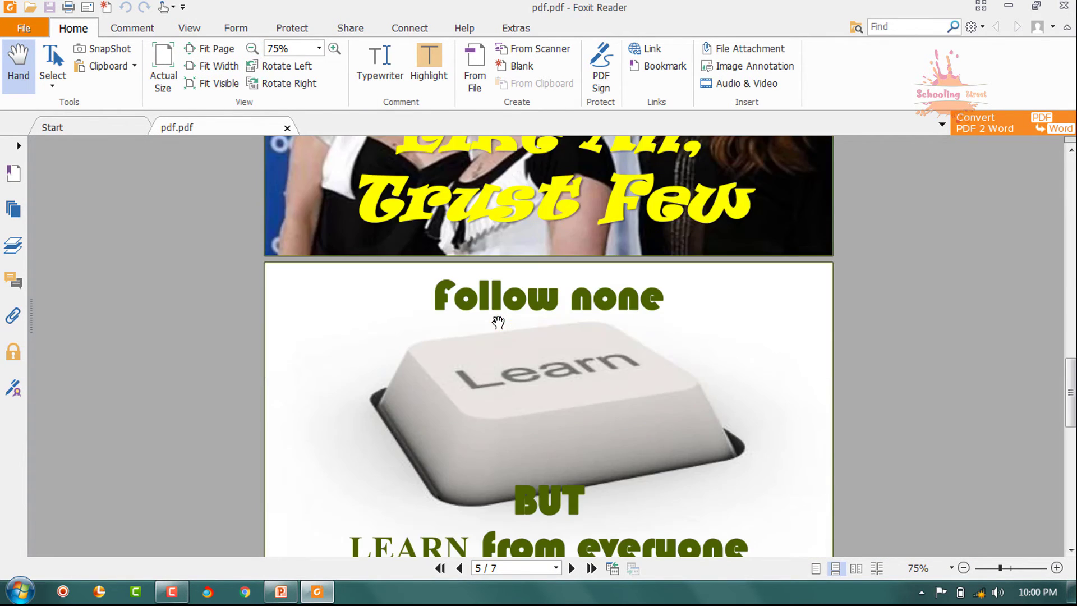
{"action": "scroll", "coordinate": [497, 322], "scroll_direction": "down", "scroll_amount": 7}
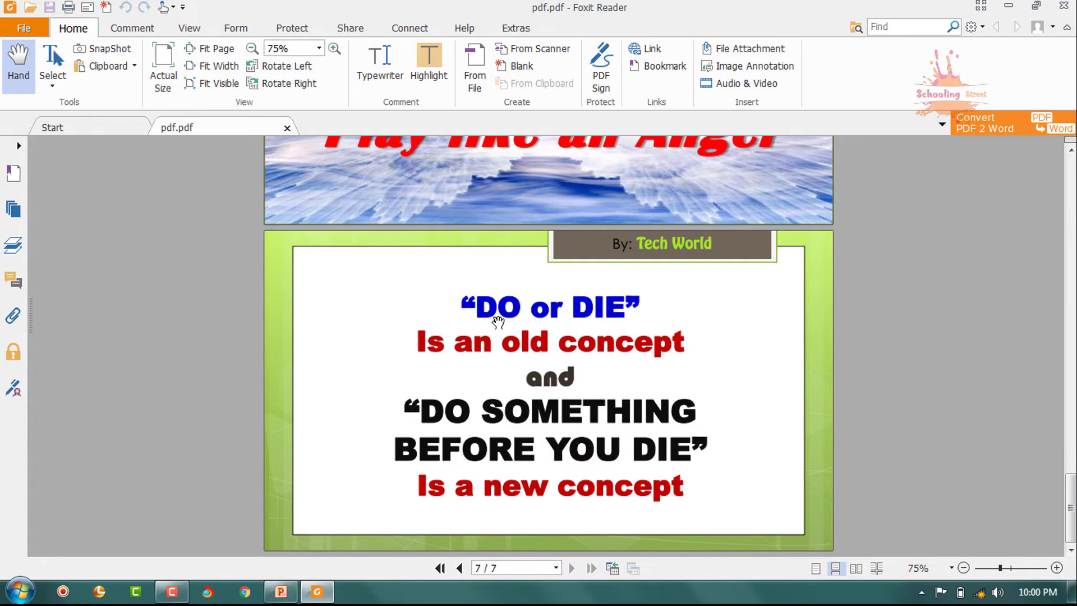
{"action": "scroll", "coordinate": [497, 322], "scroll_direction": "up", "scroll_amount": 7}
{"action": "scroll", "coordinate": [498, 323], "scroll_direction": "up", "scroll_amount": 4}
{"action": "scroll", "coordinate": [498, 323], "scroll_direction": "up", "scroll_amount": 3}
{"action": "scroll", "coordinate": [498, 322], "scroll_direction": "up", "scroll_amount": 10}
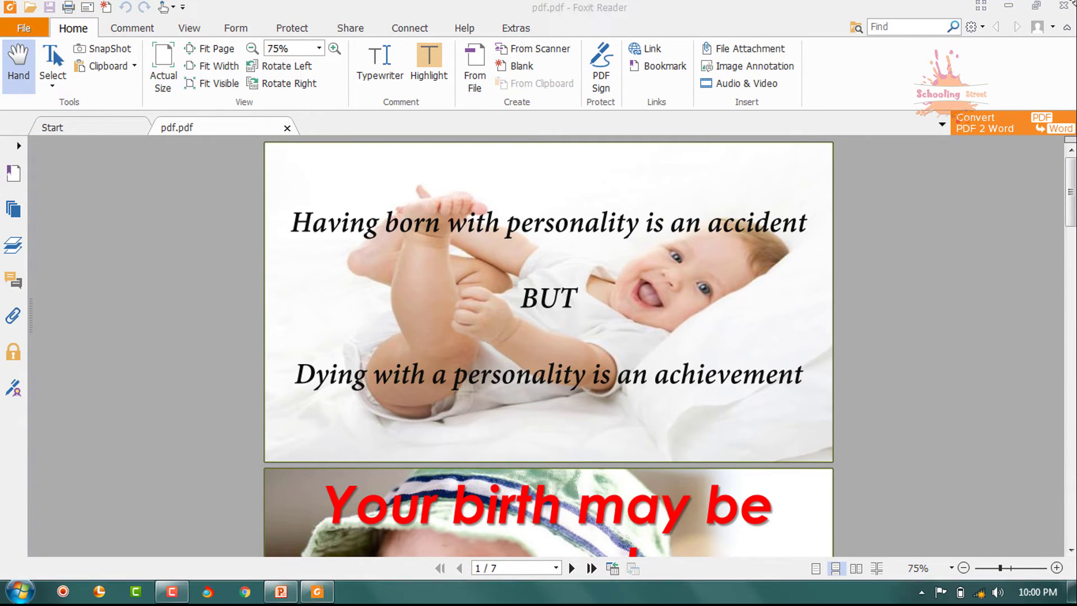
Close Foxit Reader, place the pdf file beside the video file, and restore Quotations.
{"action": "left_click", "coordinate": [1068, 5]}
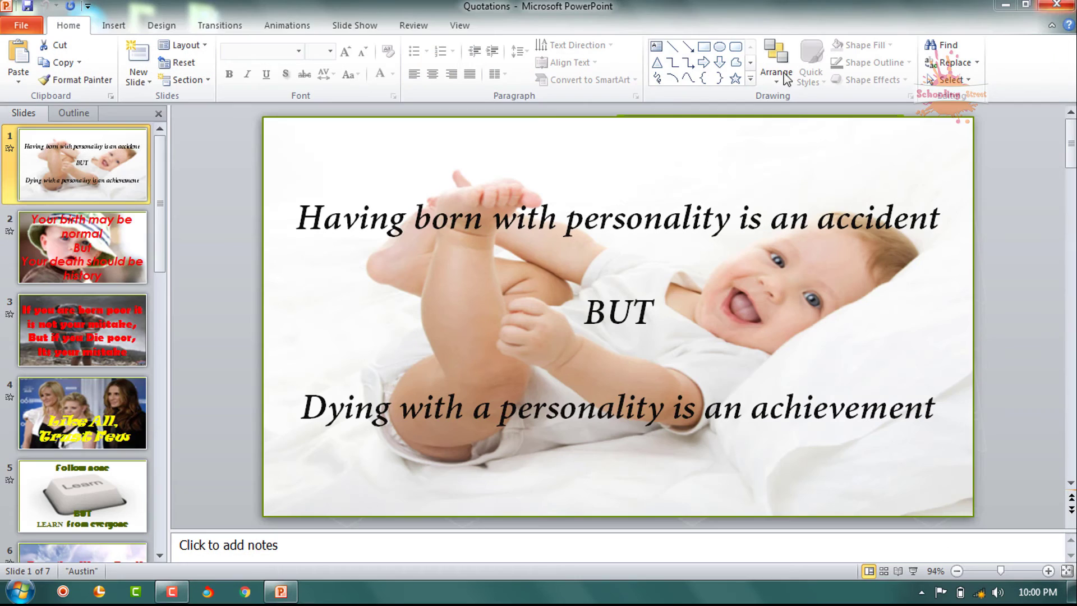
{"action": "left_click", "coordinate": [1004, 5]}
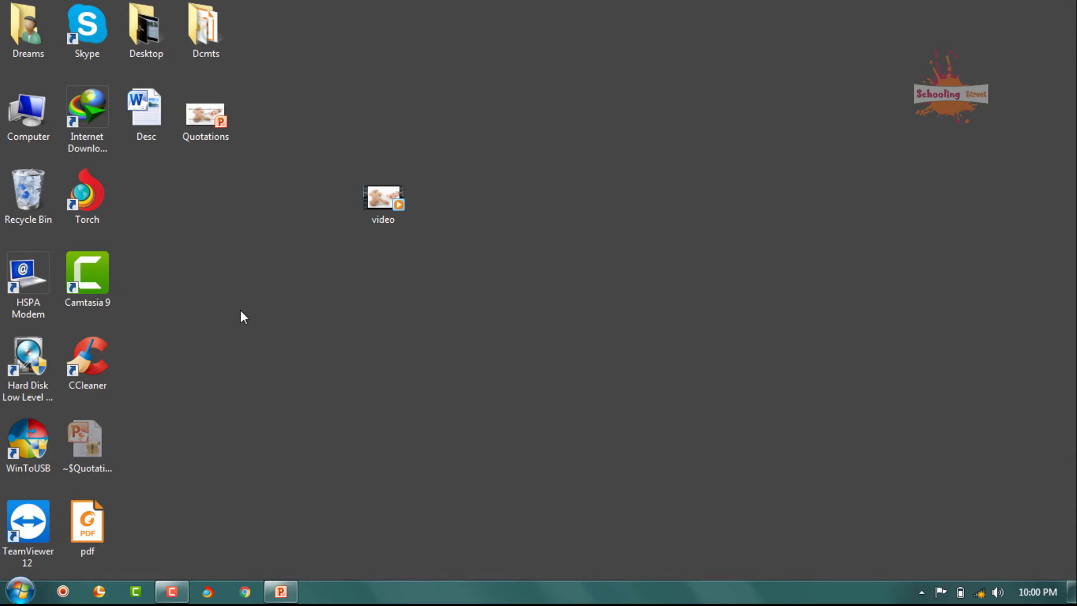
{"action": "left_click_drag", "start_coordinate": [79, 545], "coordinate": [306, 230]}
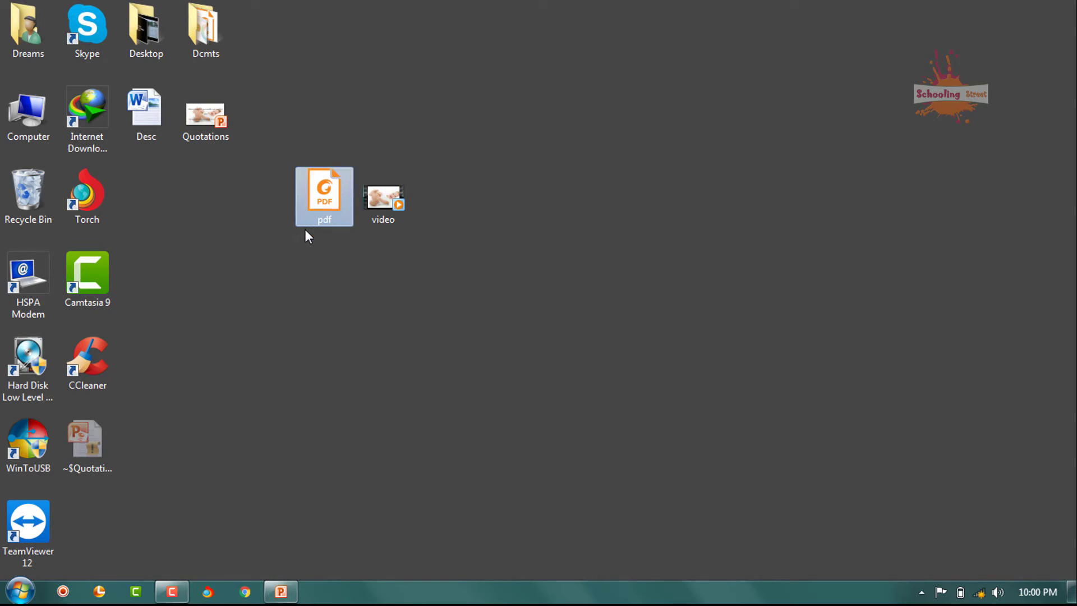
{"action": "left_click", "coordinate": [215, 257]}
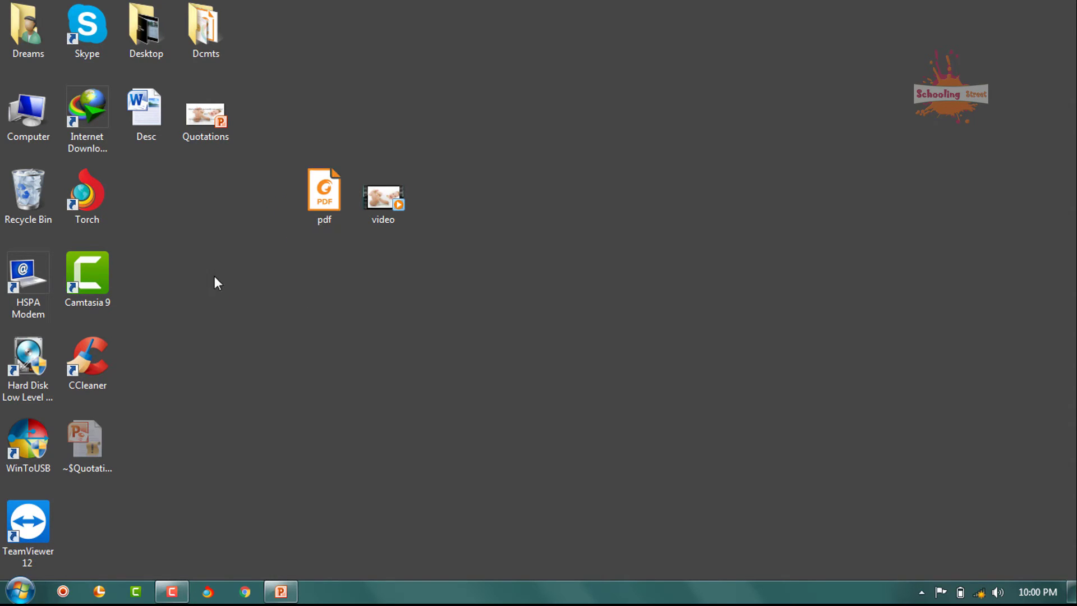
{"action": "left_click", "coordinate": [172, 593]}
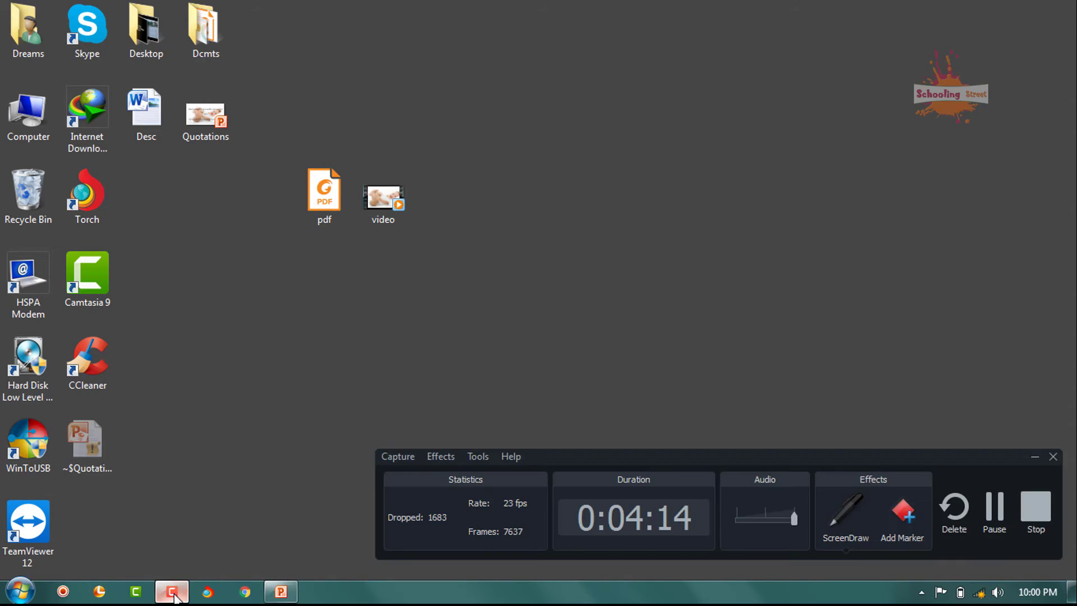
{"action": "left_click", "coordinate": [271, 593]}
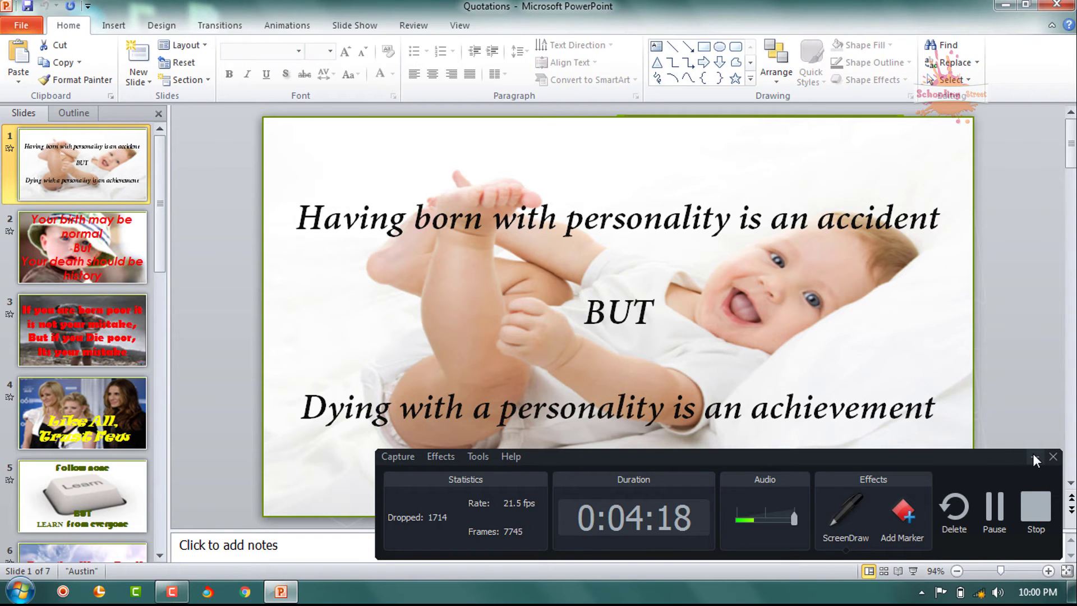
{"action": "left_click", "coordinate": [1034, 456]}
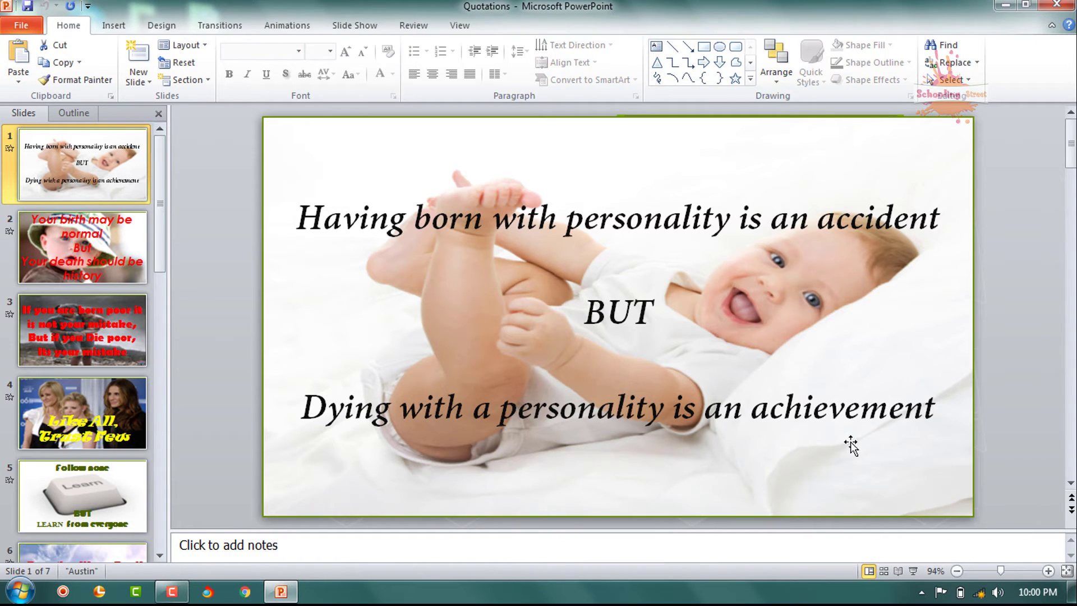
Start Save As with the Desktop as the location and 'test' as the file name.
{"action": "left_click", "coordinate": [37, 29]}
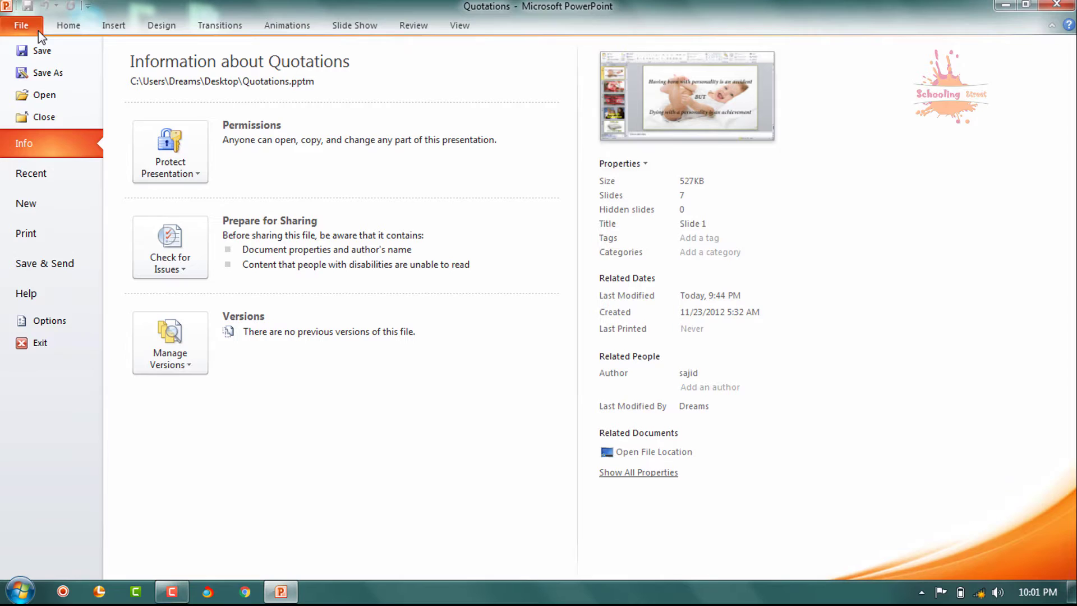
{"action": "left_click", "coordinate": [38, 78]}
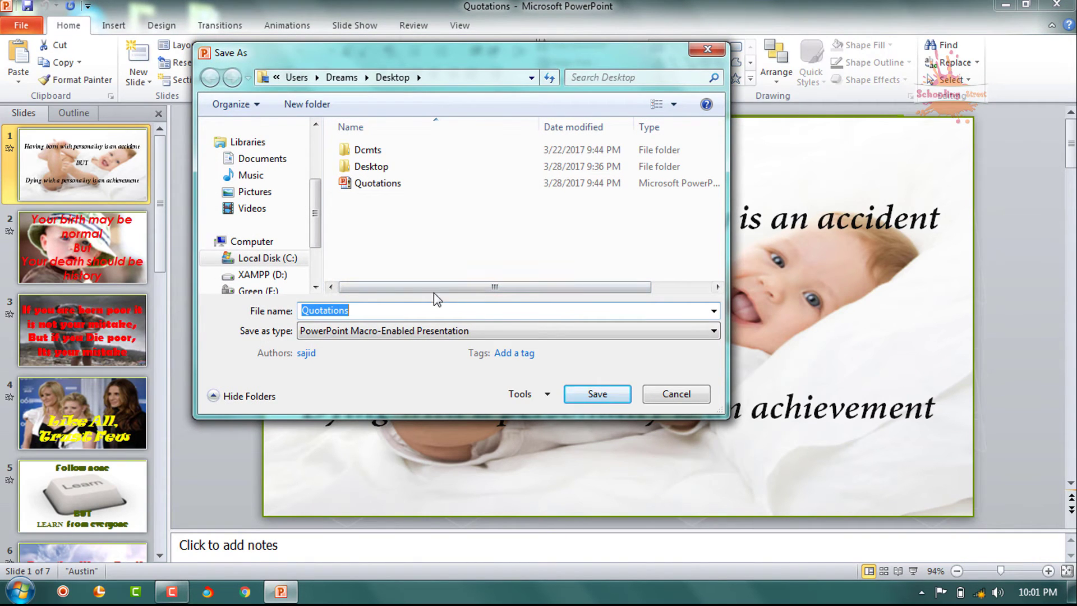
{"action": "mouse_move", "coordinate": [257, 210]}
{"action": "scroll", "coordinate": [311, 142], "scroll_direction": "up", "scroll_amount": 3}
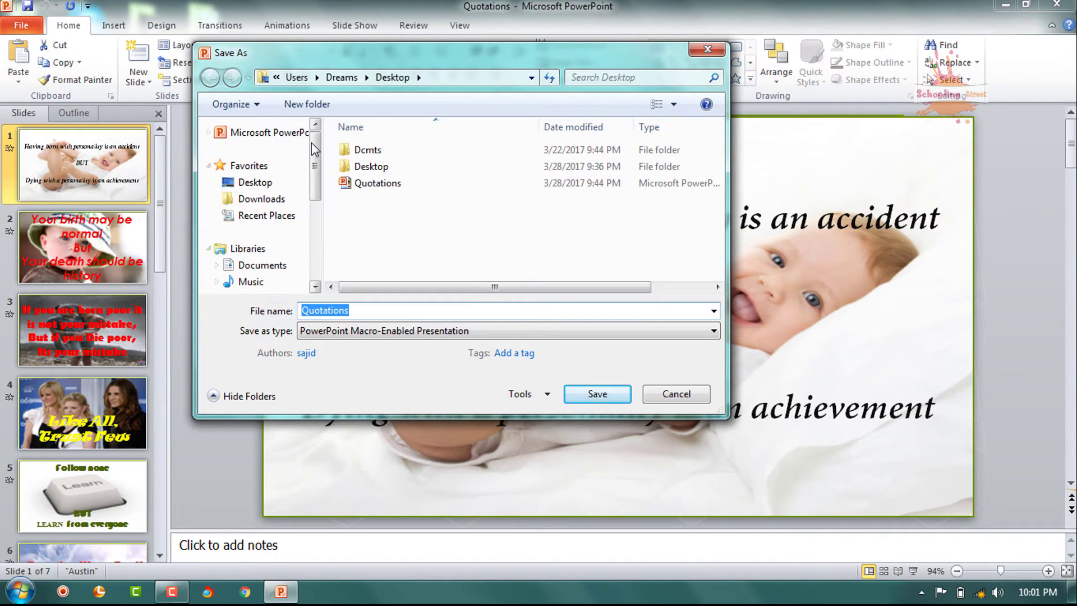
{"action": "left_click", "coordinate": [284, 189]}
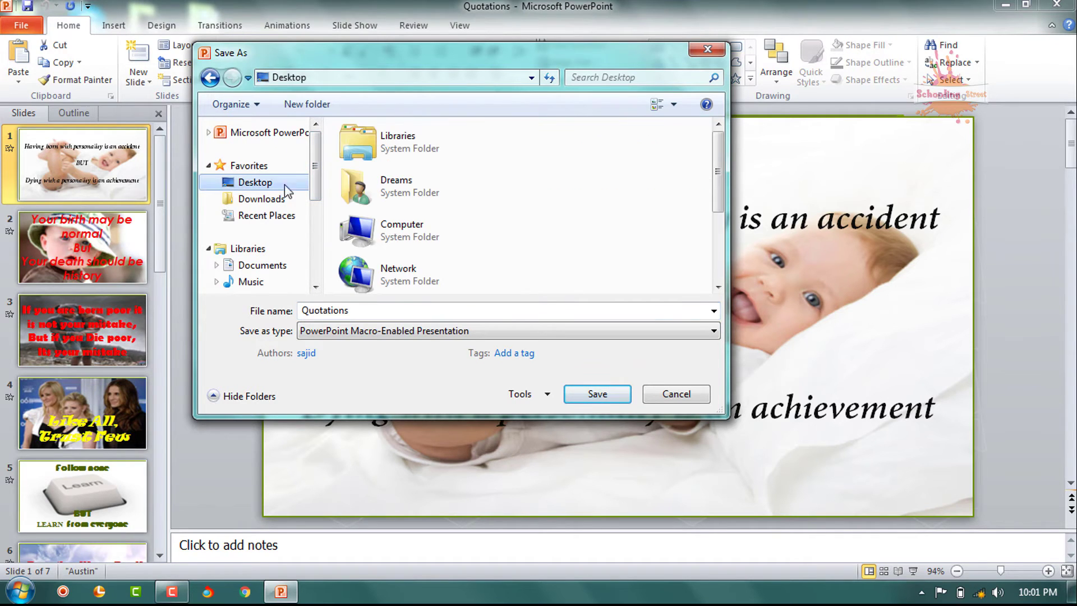
{"action": "double_click", "coordinate": [364, 310]}
{"action": "key", "text": "BackSpace"}
{"action": "type", "text": "m"}
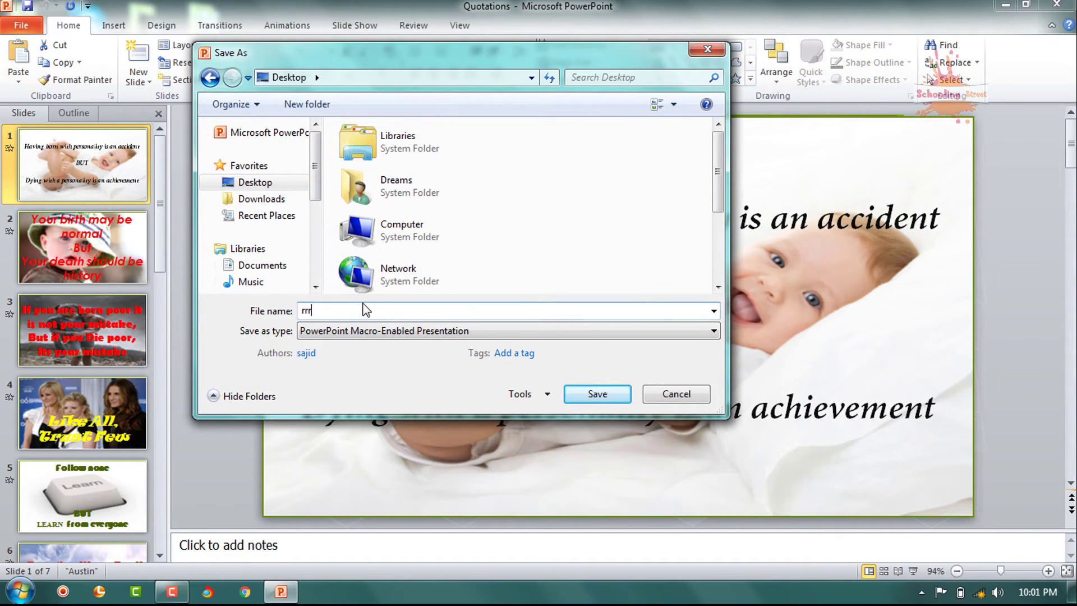
{"action": "key", "text": "BackSpace"}
{"action": "type", "text": "tes"}
{"action": "type", "text": "t"}
Set the file type to JPEG File Interchange Format and save.
{"action": "left_click", "coordinate": [494, 336]}
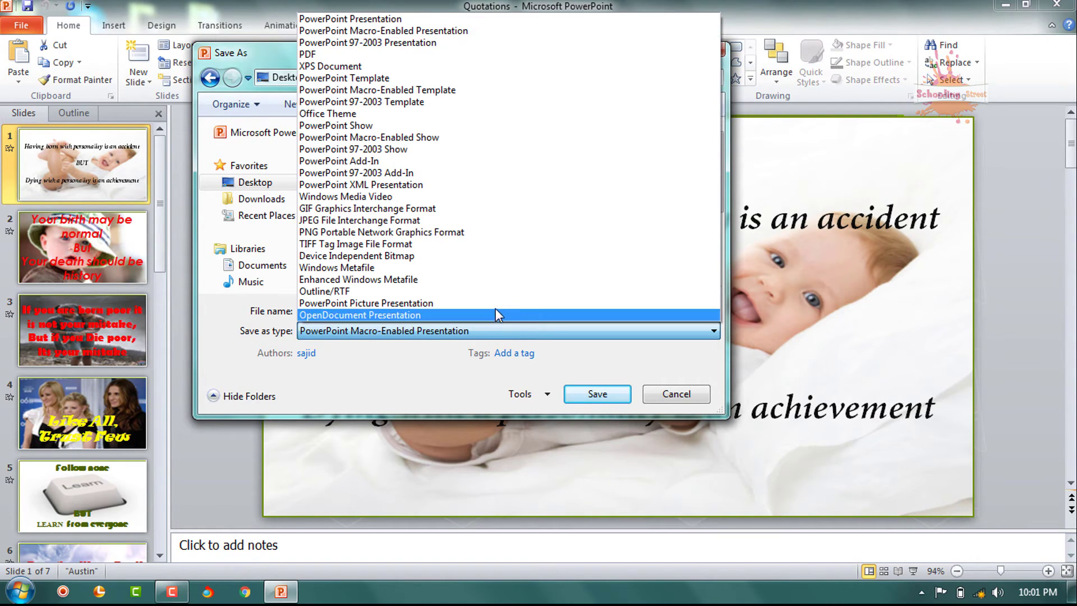
{"action": "left_click", "coordinate": [503, 220]}
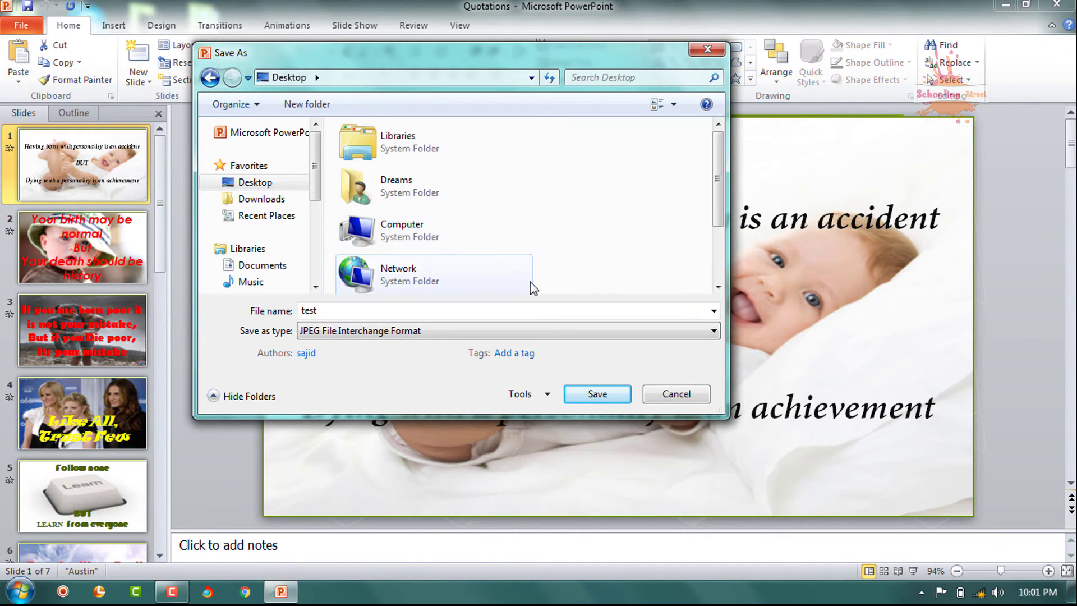
{"action": "left_click", "coordinate": [588, 394]}
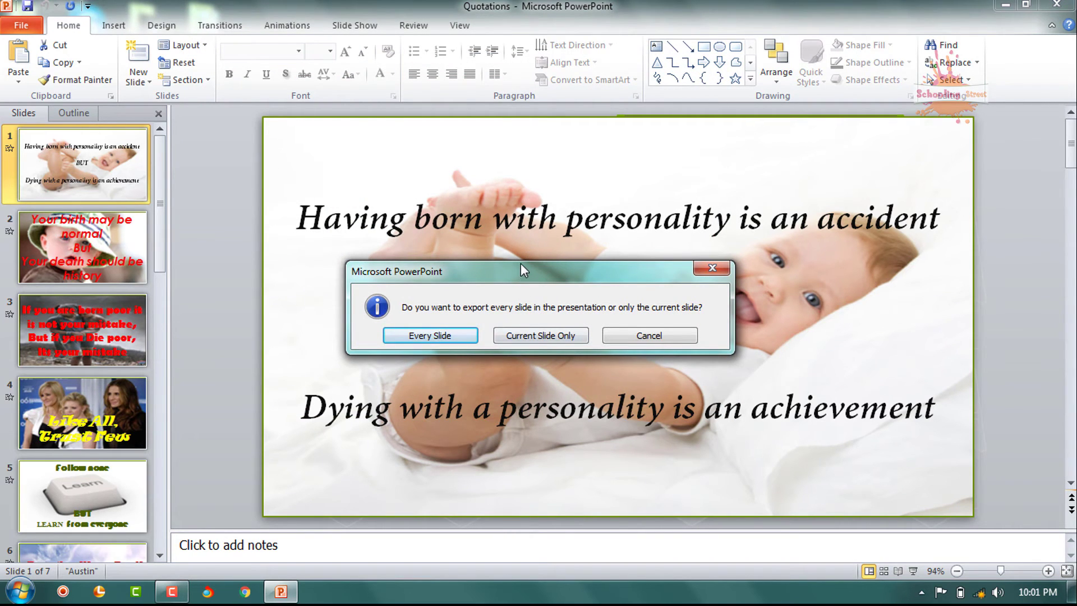
Export every slide as JPEG into the test folder, confirm, and close PowerPoint.
{"action": "left_click_drag", "start_coordinate": [521, 267], "coordinate": [521, 213]}
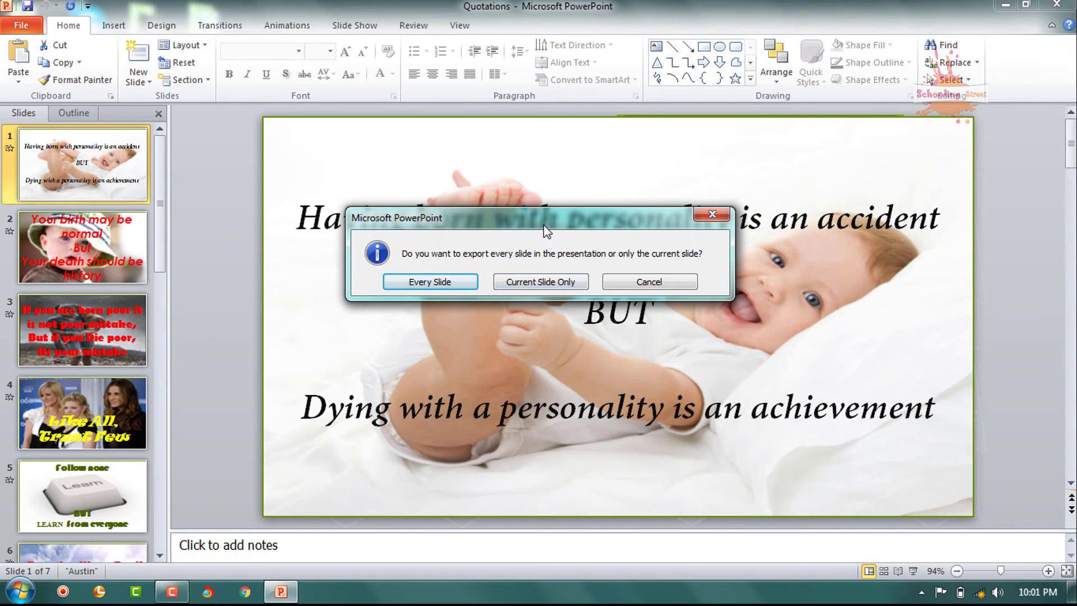
{"action": "mouse_move", "coordinate": [529, 214]}
{"action": "left_mouse_down"}
{"action": "mouse_move", "coordinate": [525, 174]}
{"action": "mouse_move", "coordinate": [651, 139]}
{"action": "mouse_move", "coordinate": [617, 126]}
{"action": "left_mouse_up"}
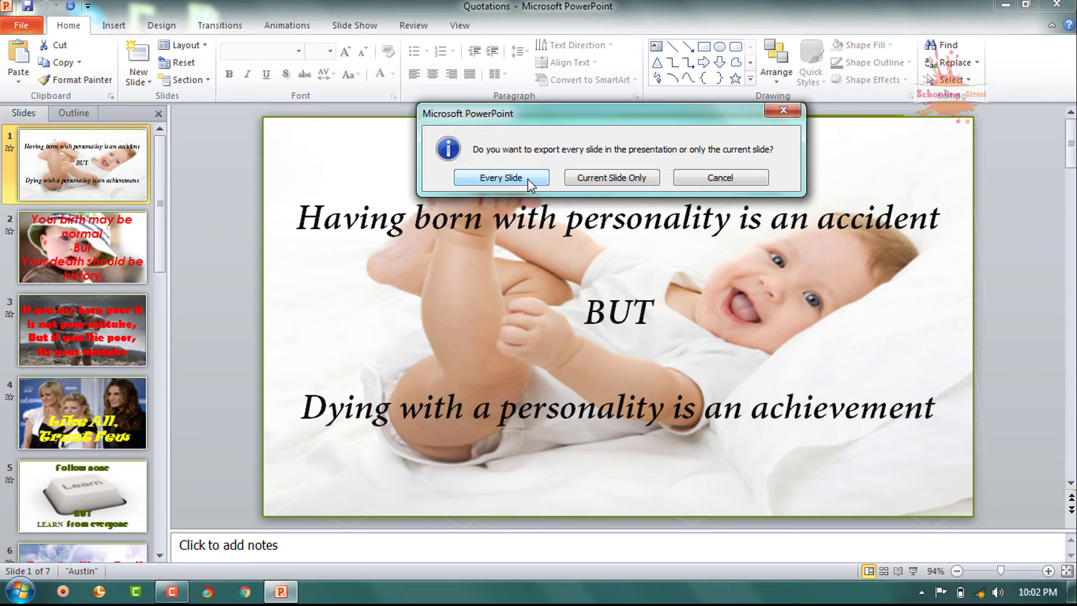
{"action": "left_click", "coordinate": [527, 182]}
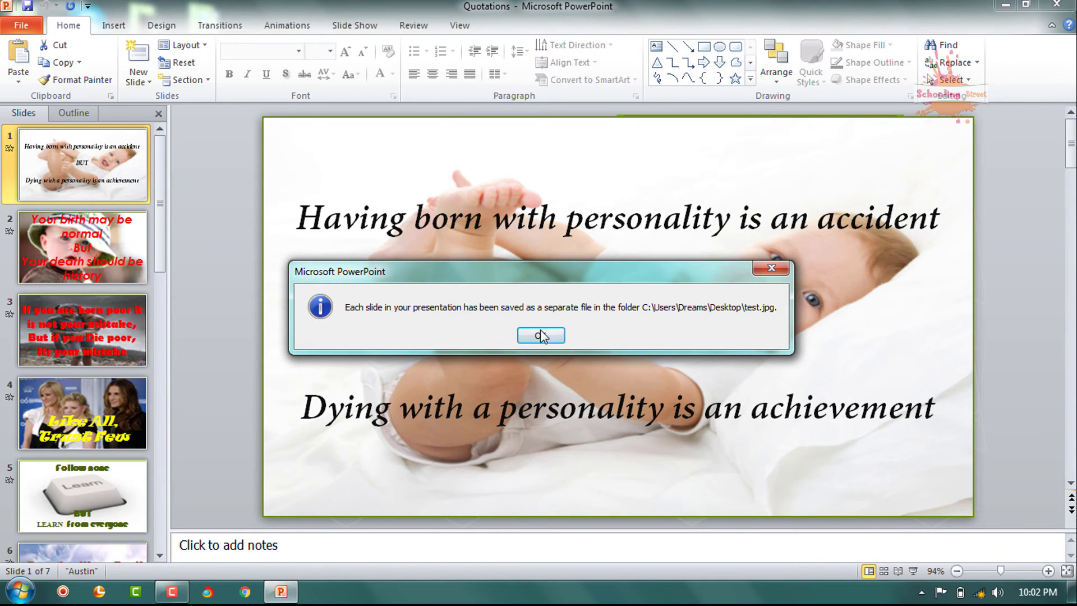
{"action": "left_click", "coordinate": [540, 334]}
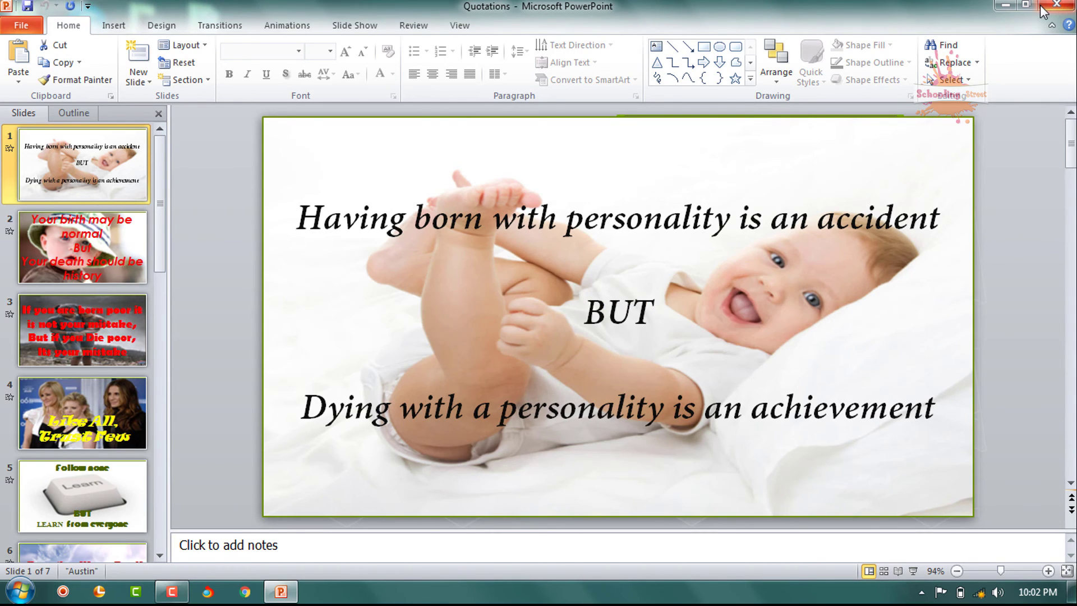
{"action": "left_click", "coordinate": [1065, 8]}
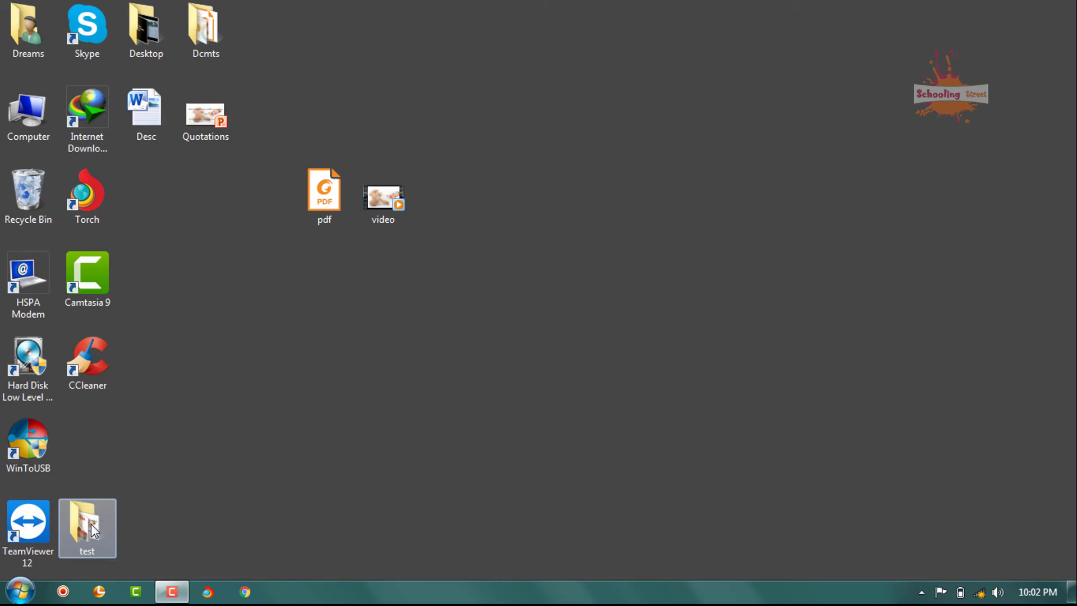
Place the test folder beside the video file on the desktop and open it.
{"action": "left_click_drag", "start_coordinate": [373, 349], "coordinate": [459, 205]}
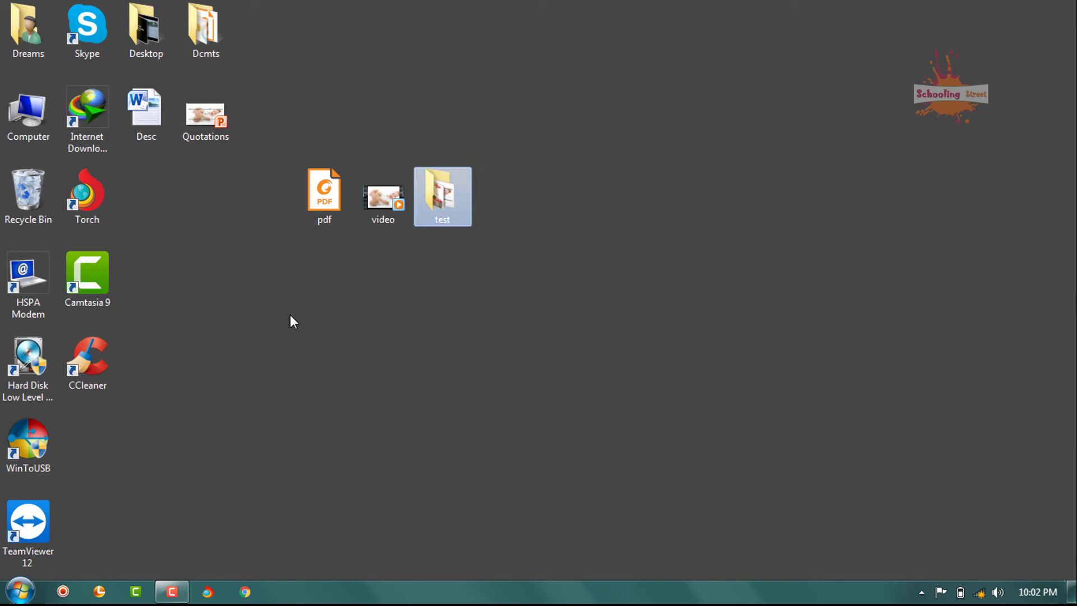
{"action": "left_click", "coordinate": [291, 317]}
{"action": "double_click", "coordinate": [453, 181]}
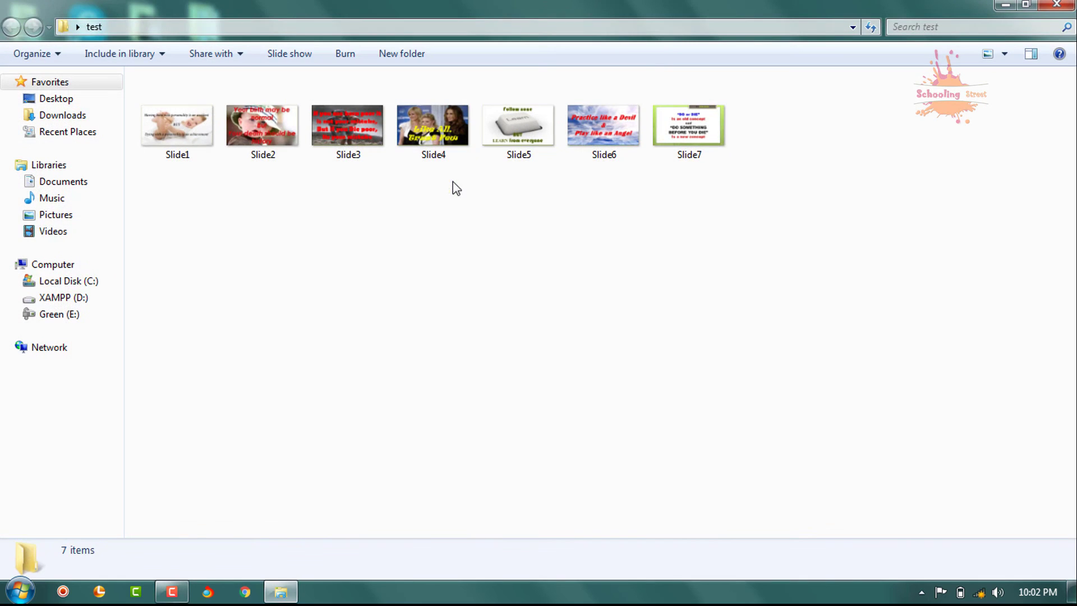
View Slide1 in Photo Viewer, browse forward to Slide5, then close the viewer and folder.
{"action": "double_click", "coordinate": [199, 140]}
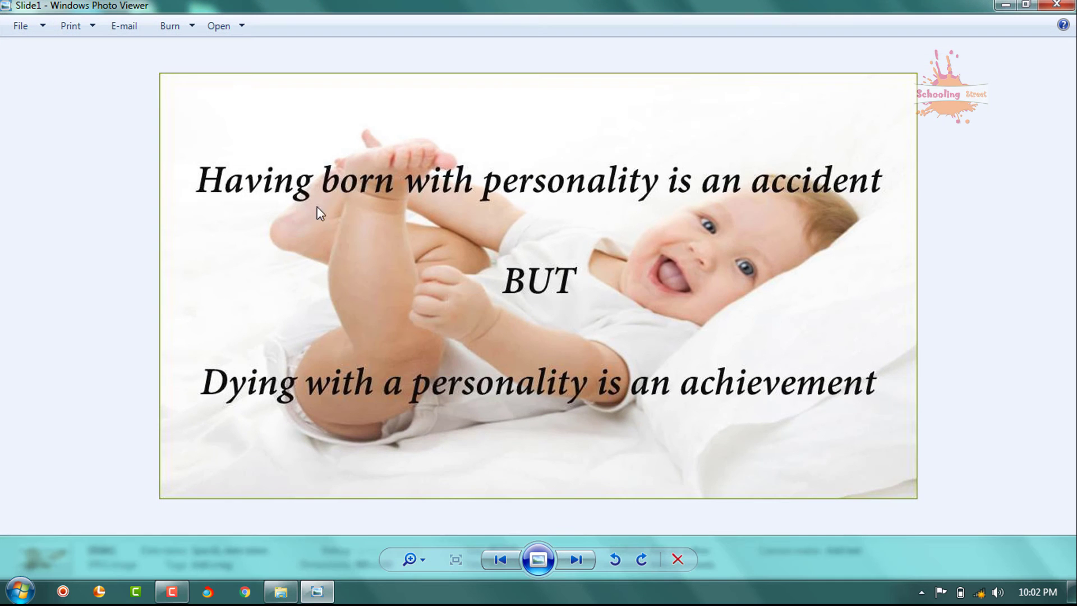
{"action": "key", "text": "Right"}
{"action": "key", "text": "Right"}
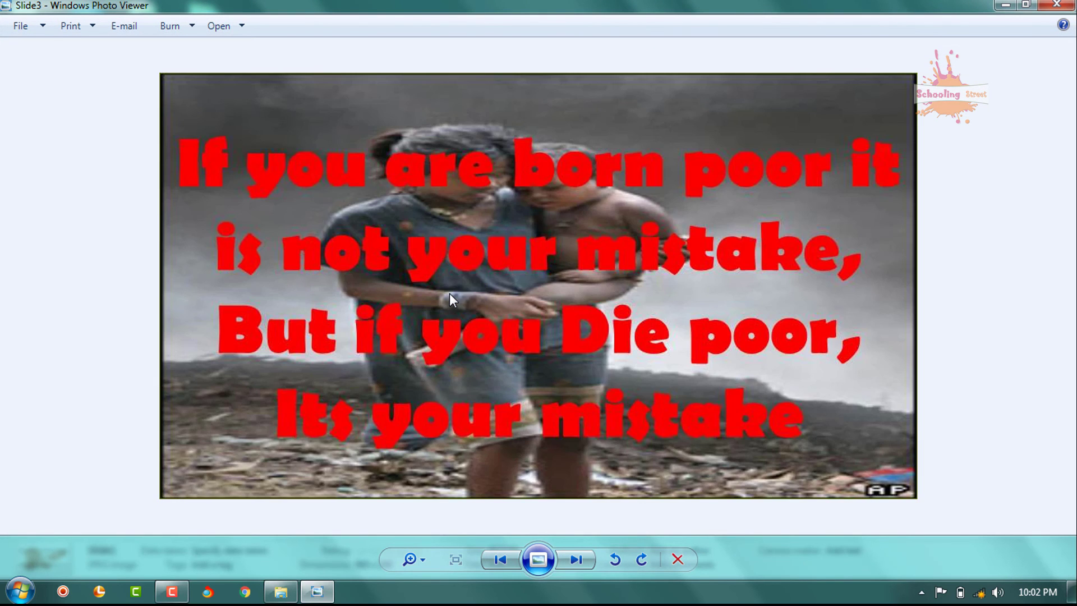
{"action": "key", "text": "Right"}
{"action": "key", "text": "Right"}
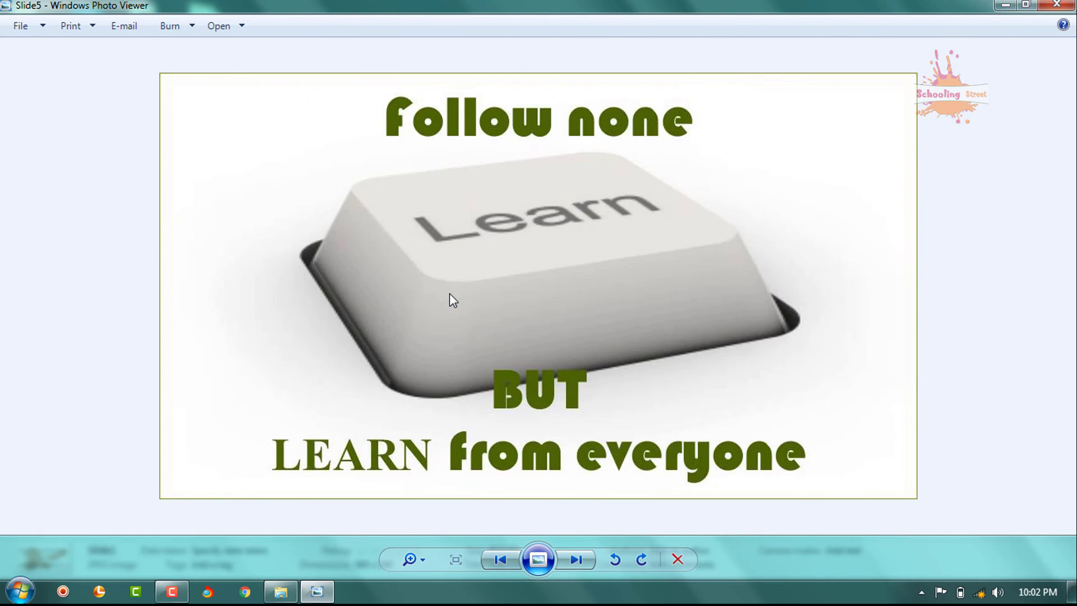
{"action": "key", "text": "Right"}
{"action": "key", "text": "Right"}
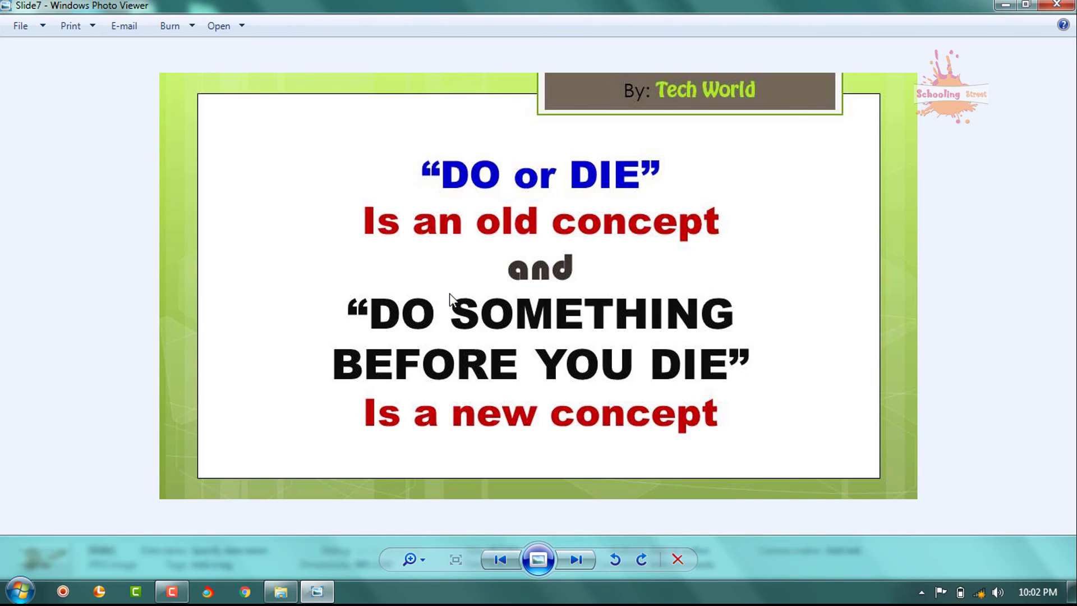
{"action": "left_click", "coordinate": [1058, 7]}
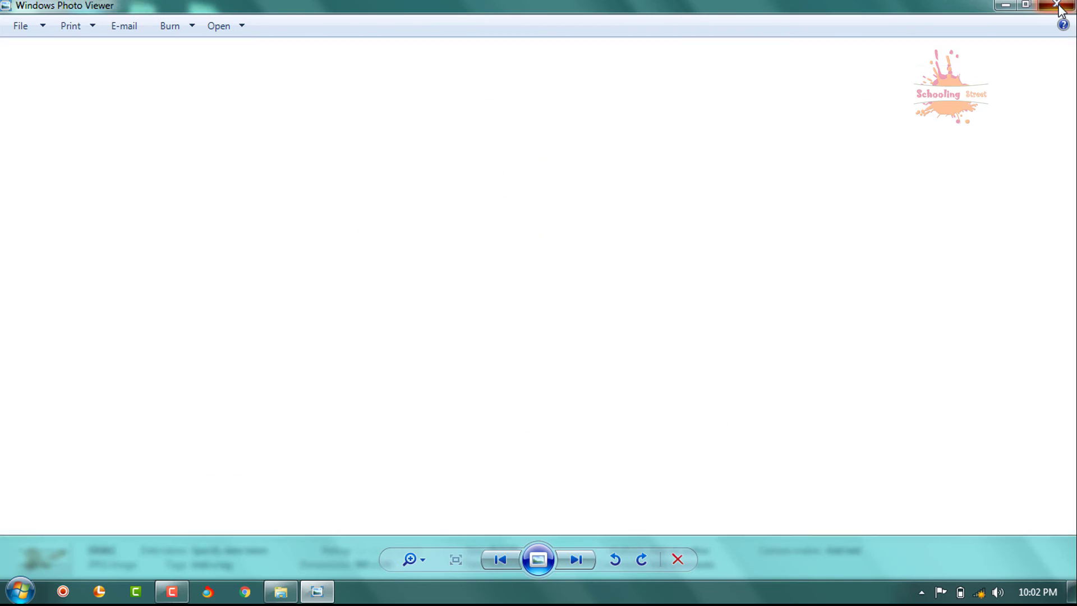
{"action": "left_click", "coordinate": [1059, 8]}
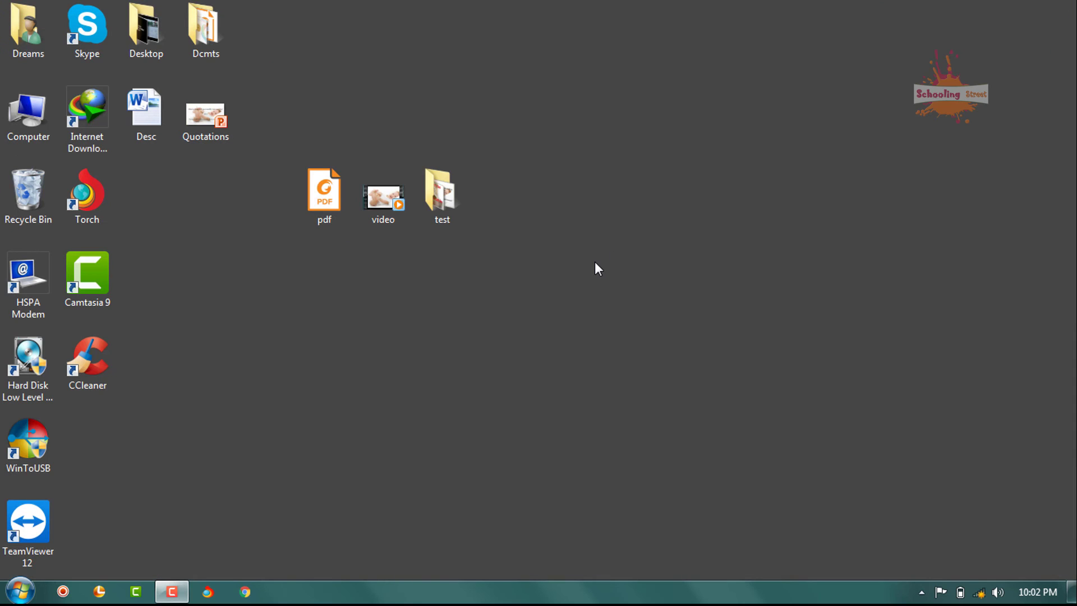